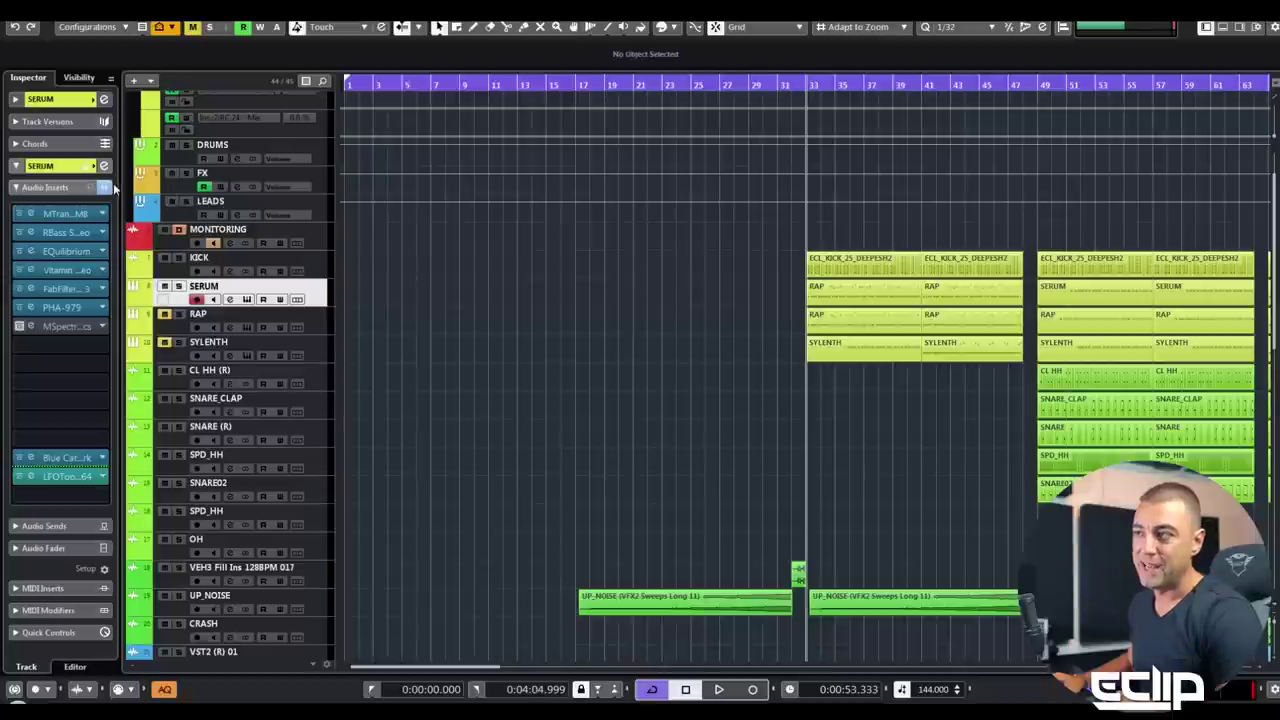
# - Bypass the SERUM track's audio inserts and audition the dry bass patch in Serum with envelope 1 shown
pyautogui.click(104, 187)
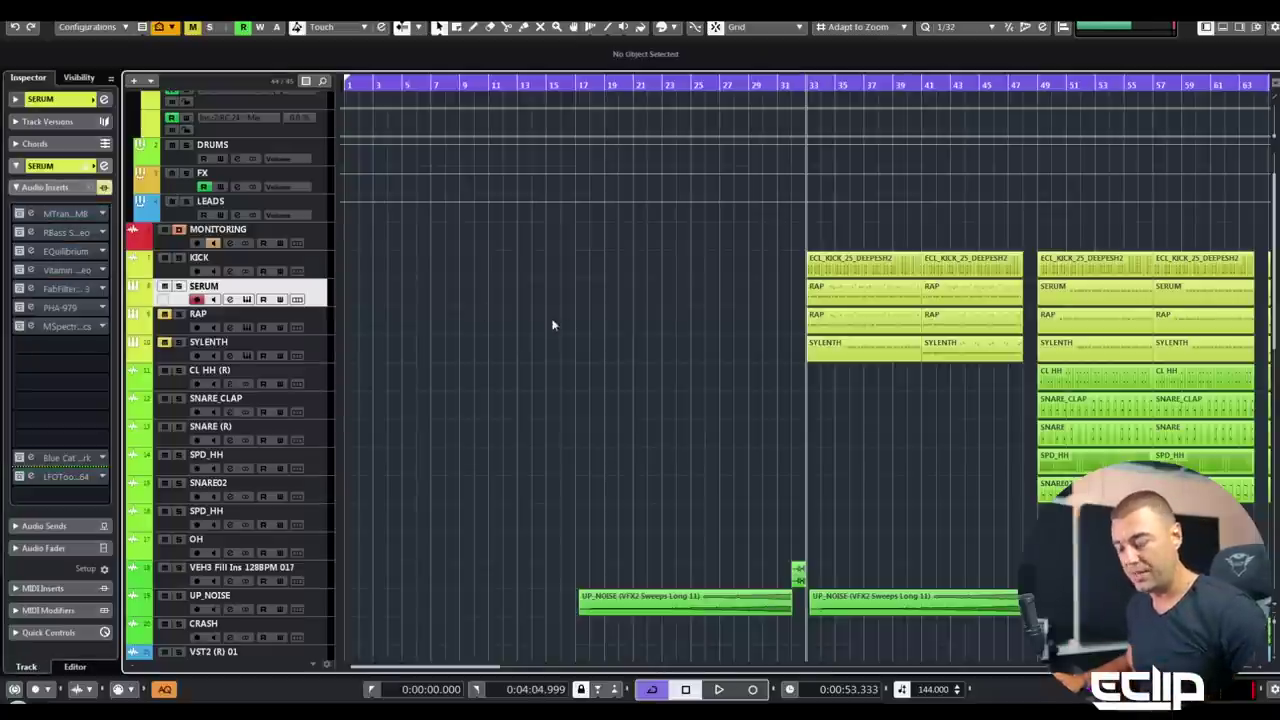
pyautogui.hotkey('ctrl', 'e')
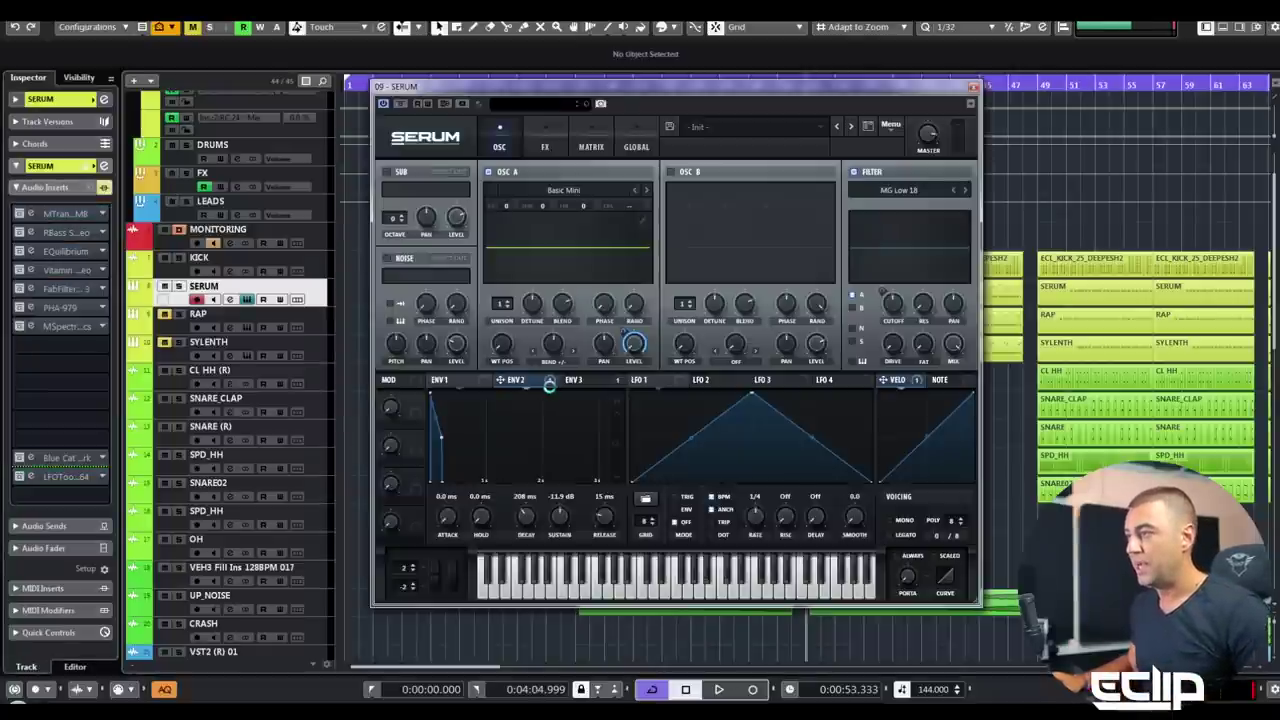
pyautogui.click(471, 383)
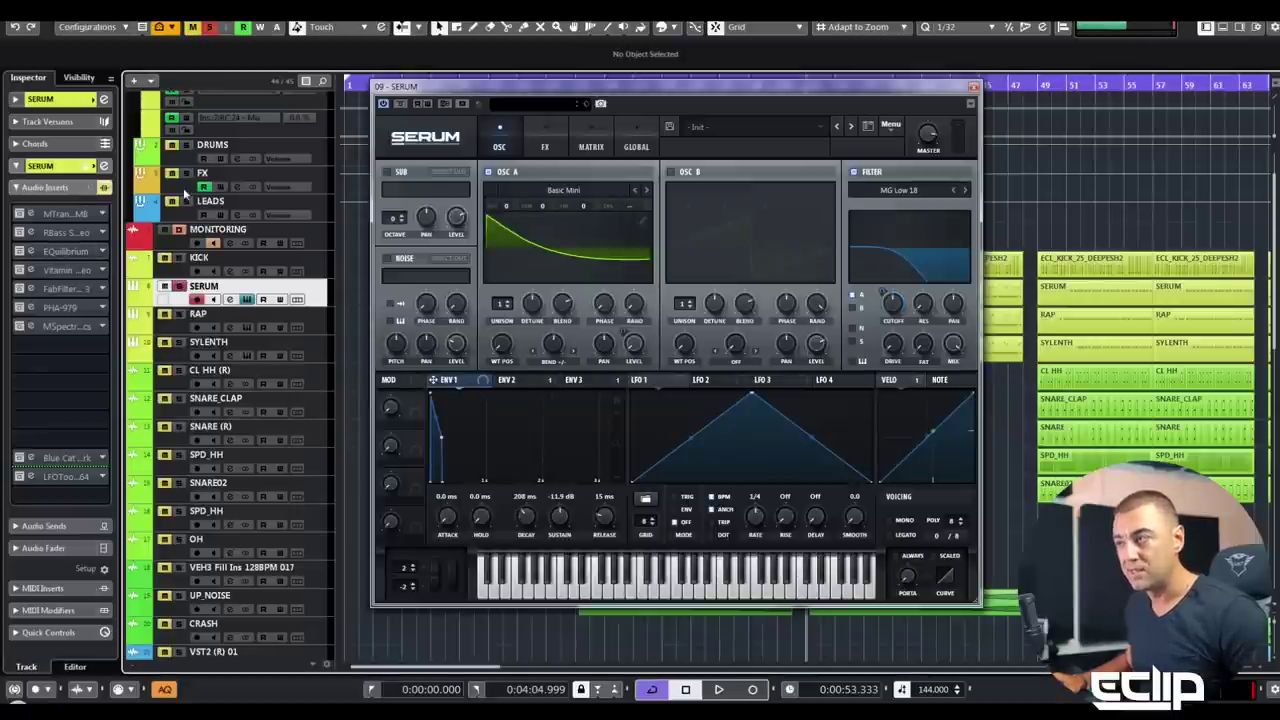
pyautogui.press('space')
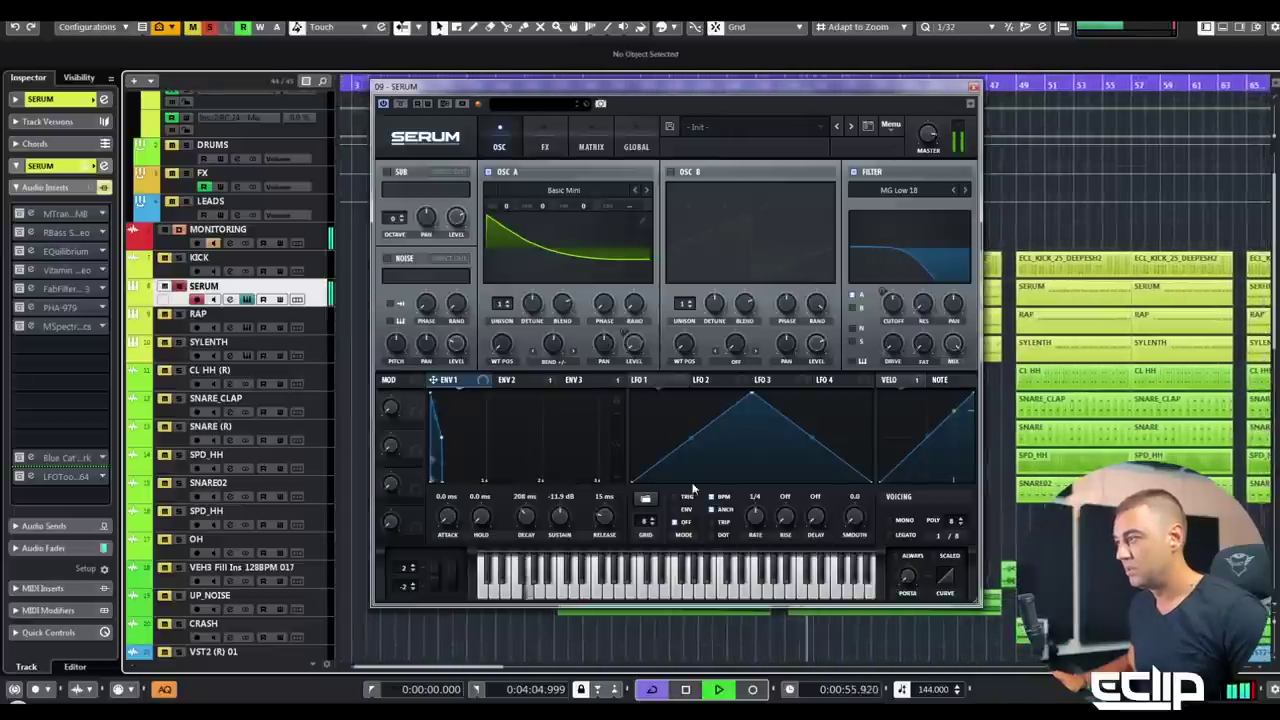
pyautogui.press('space')
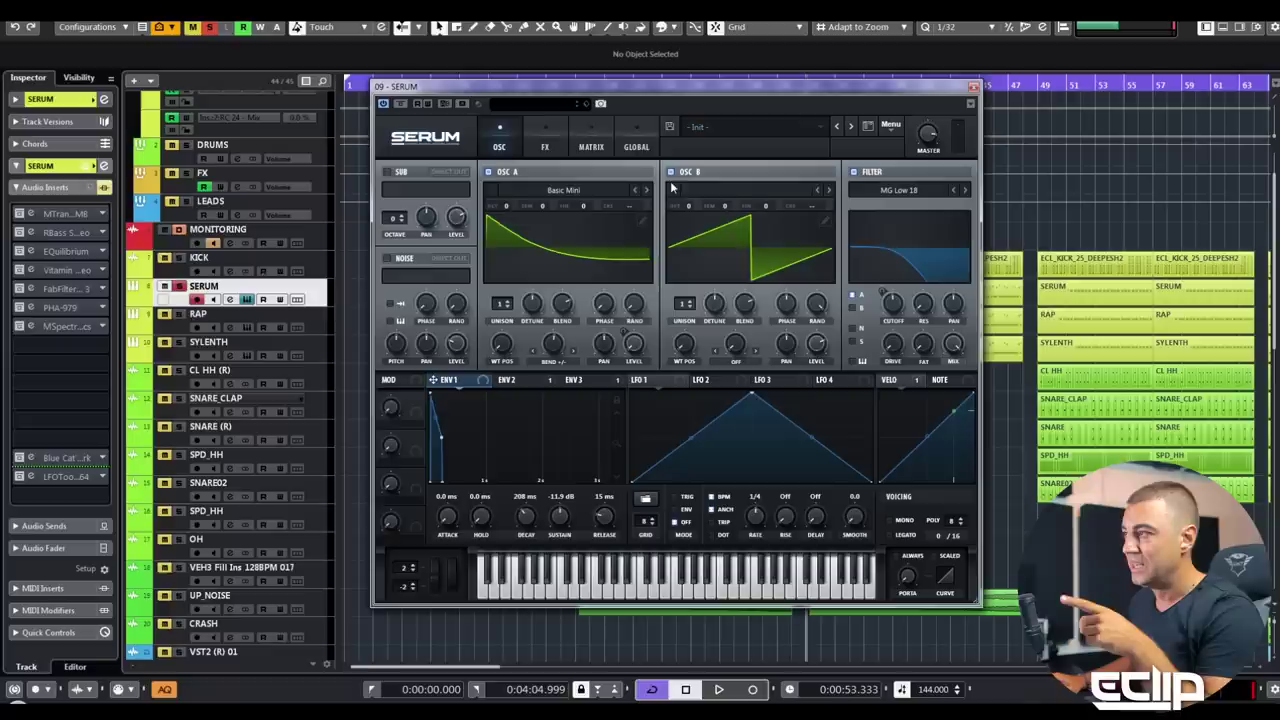
# - Try the Bend +/- warp mode on oscillator B's saw wave and set the warp mode back to Off
pyautogui.click(672, 173)
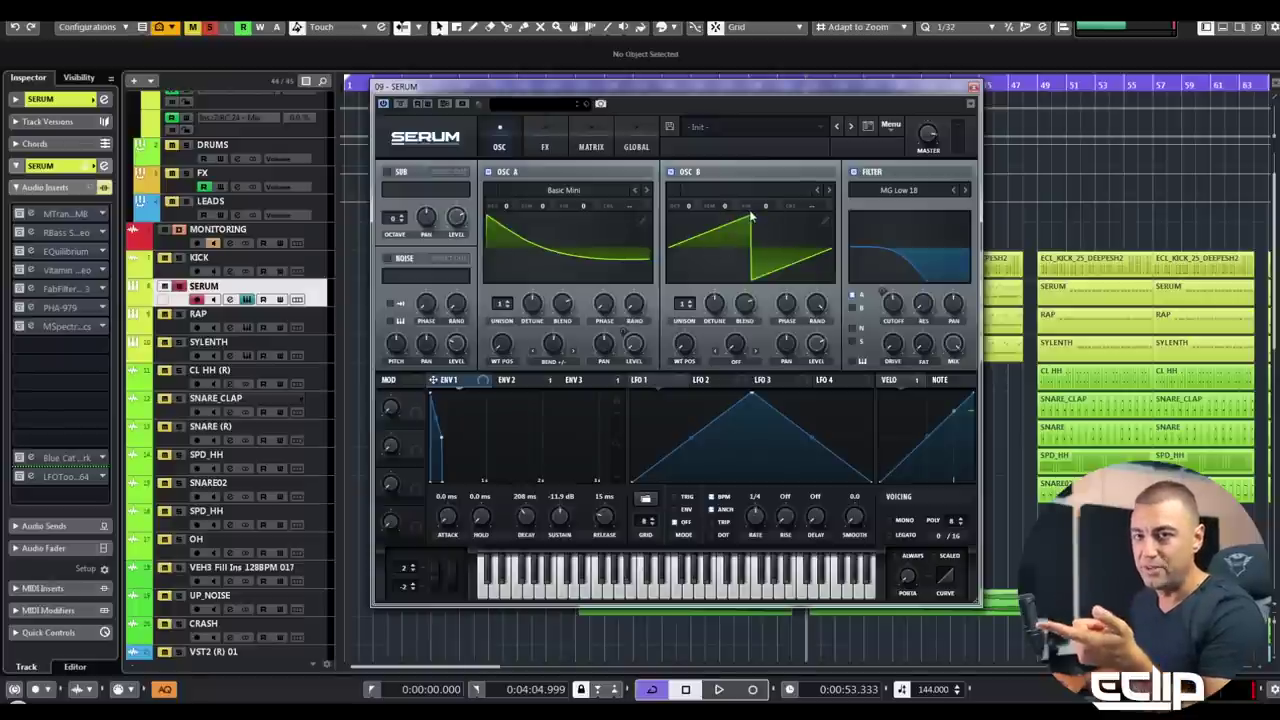
pyautogui.click(750, 190)
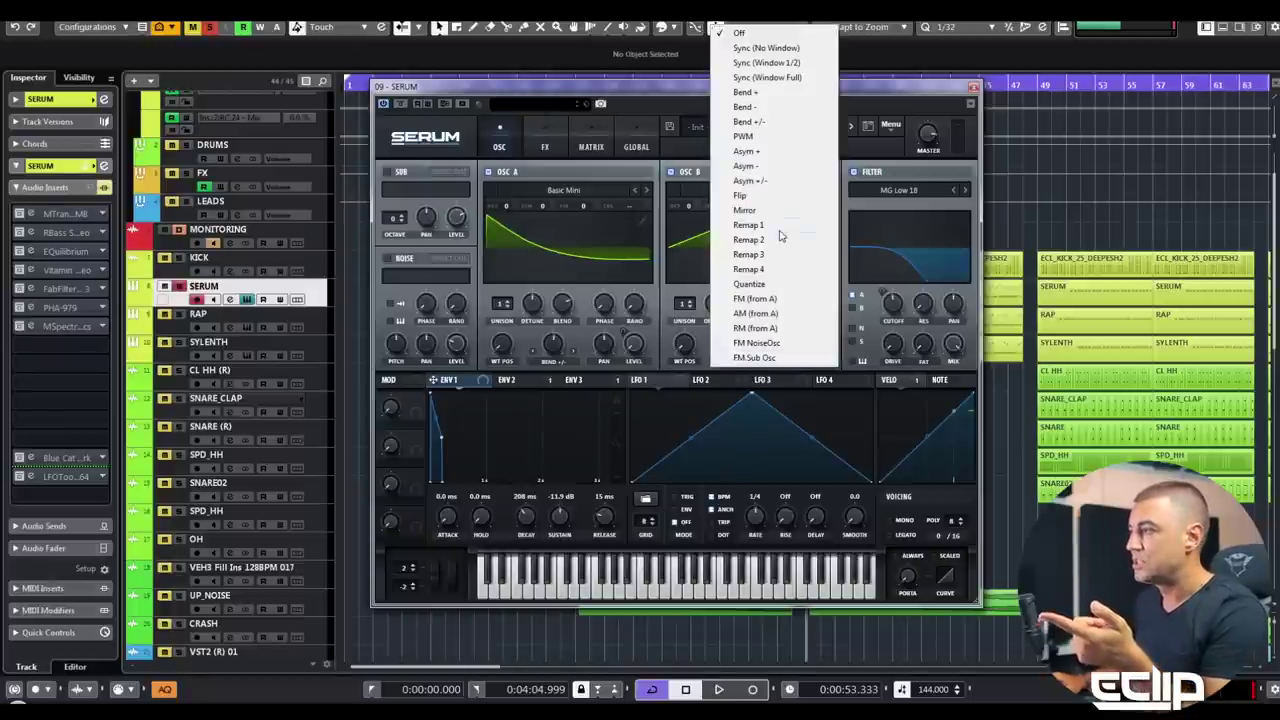
pyautogui.click(753, 126)
pyautogui.moveTo(735, 345); pyautogui.dragTo(784, 277)
pyautogui.click(742, 352)
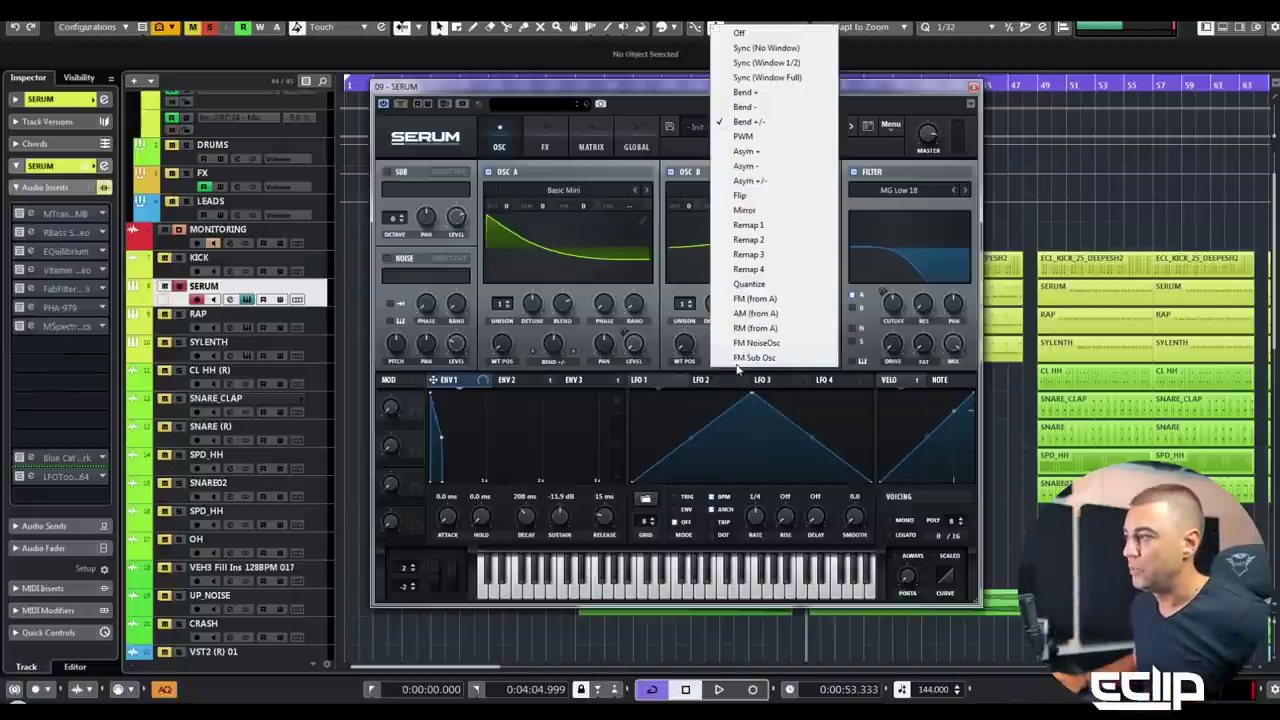
pyautogui.click(778, 36)
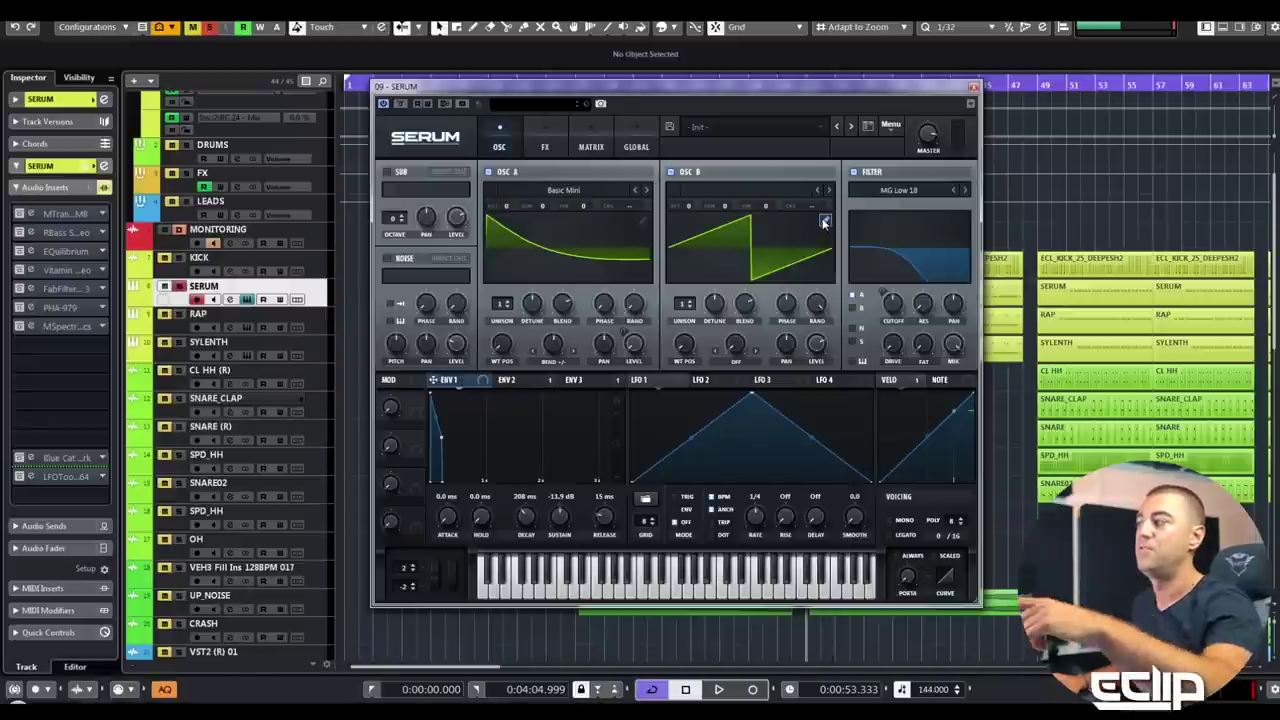
# - Lower the first harmonic of oscillator B's saw in the wavetable editor so the waveform becomes curved
pyautogui.click(821, 224)
pyautogui.moveTo(427, 186); pyautogui.dragTo(428, 178)
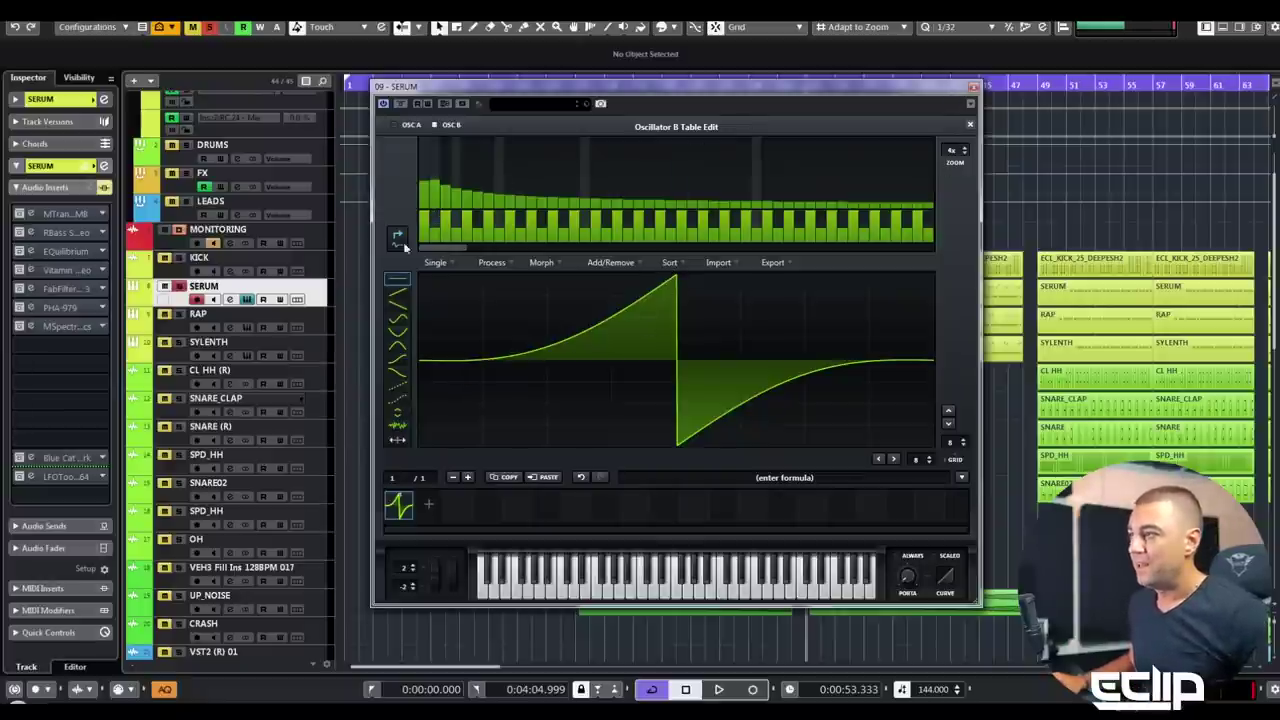
pyautogui.click(969, 124)
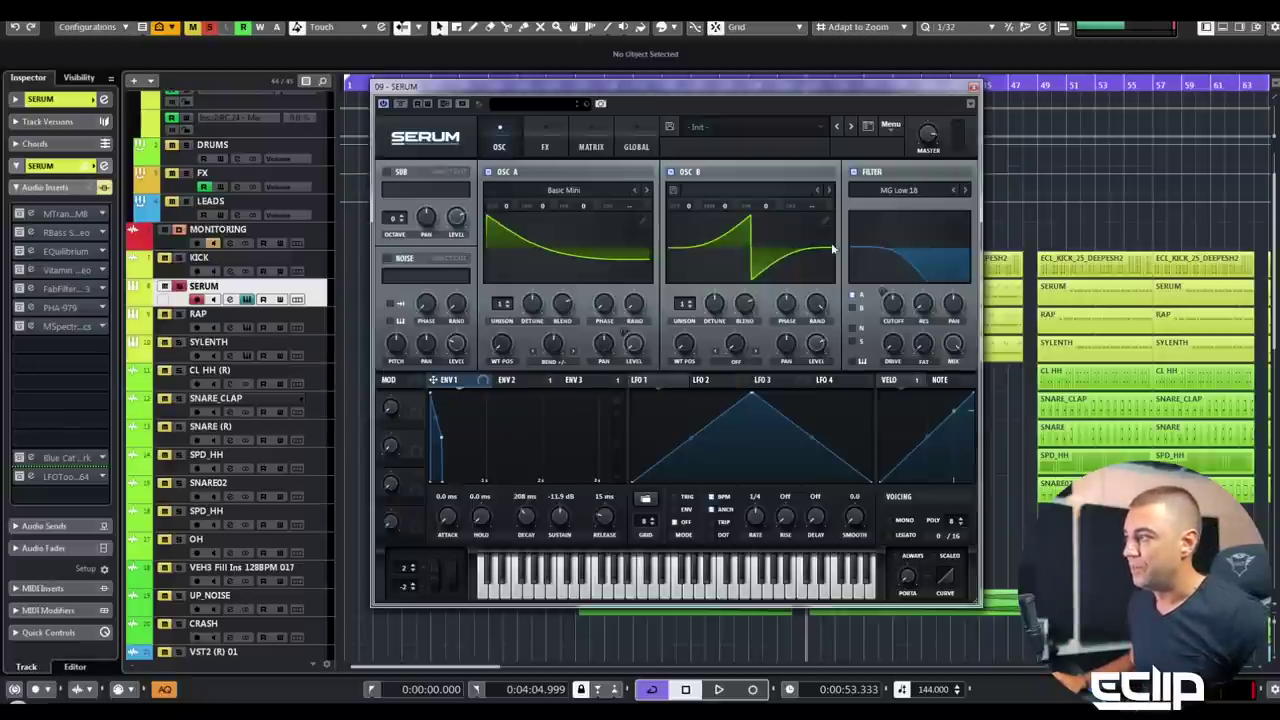
# - Apply the Bend +/- warp mode to oscillator B, adjust the warp amount and switch oscillator B off
pyautogui.click(736, 361)
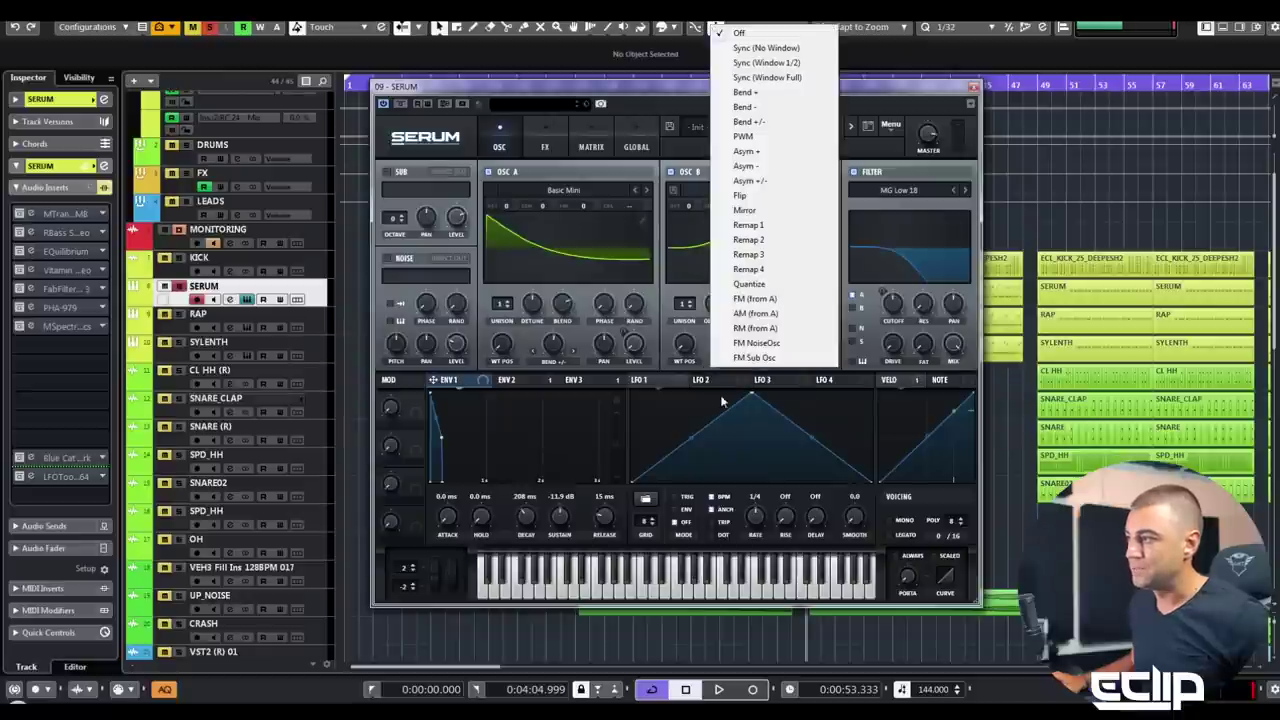
pyautogui.click(781, 170)
pyautogui.moveTo(735, 345); pyautogui.dragTo(752, 305)
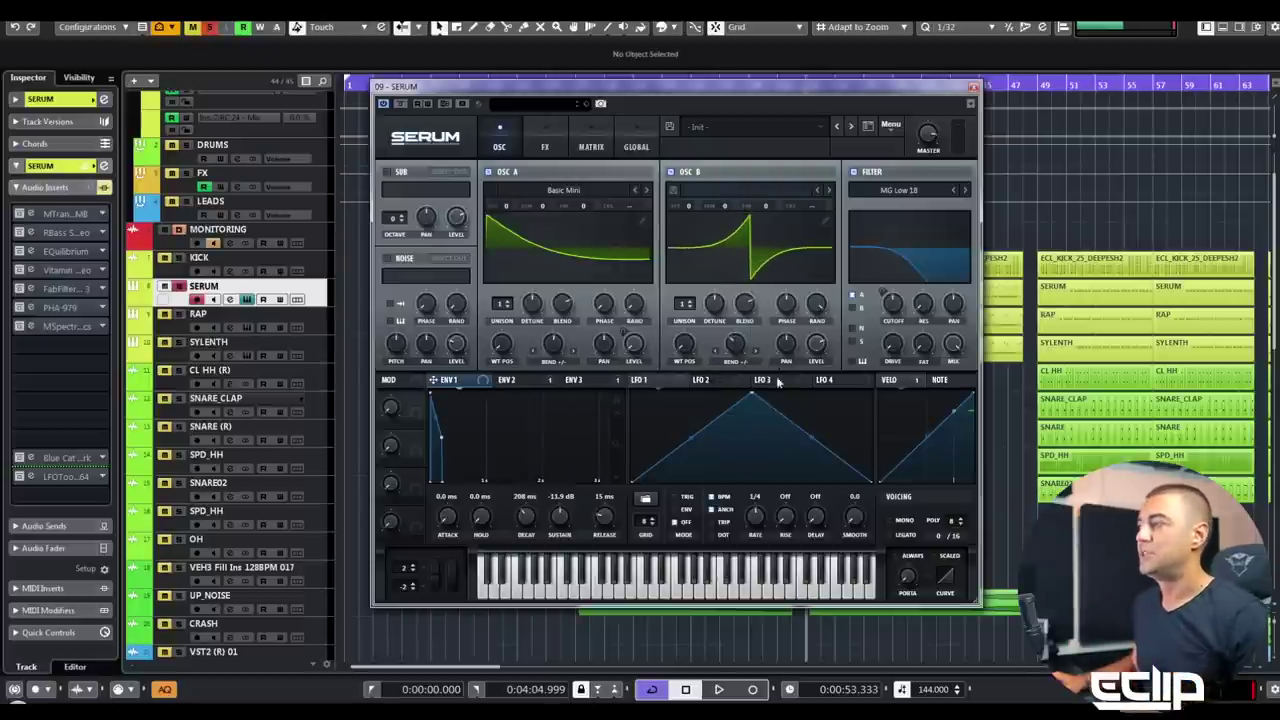
pyautogui.click(672, 172)
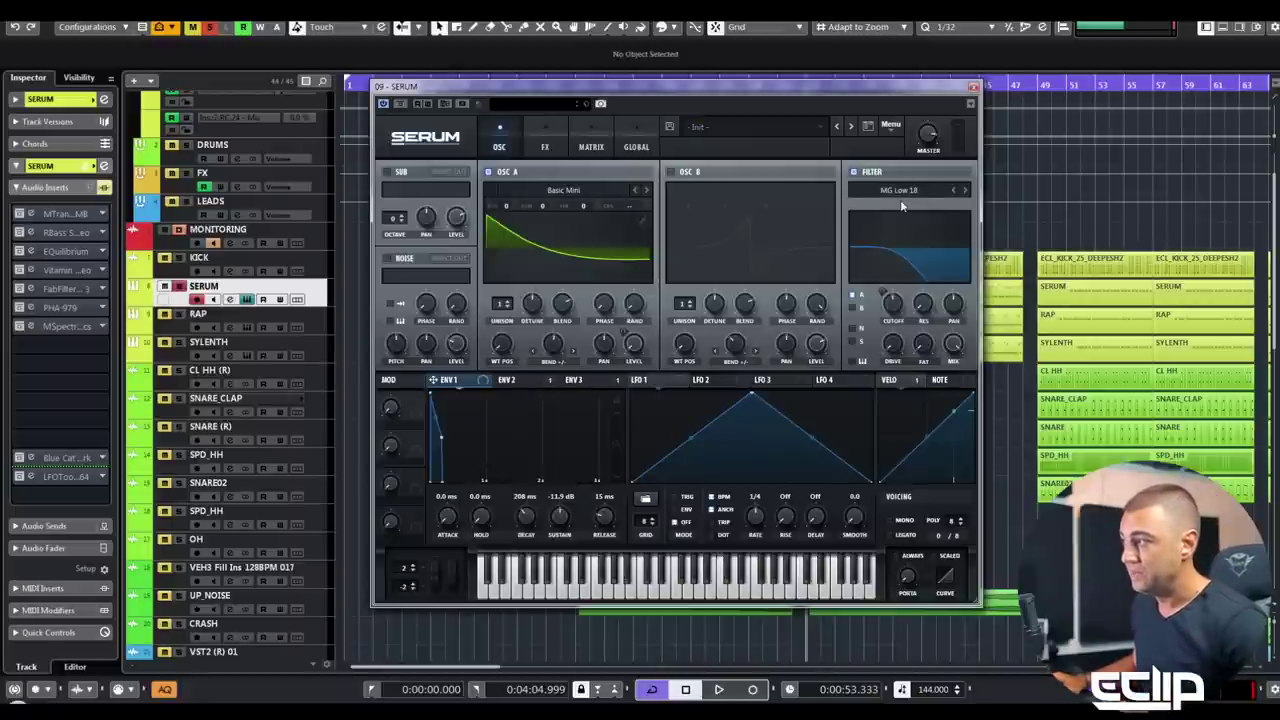
# - Examine envelope 2's decay curve for the filter cutoff and the filter on Serum's effects page
pyautogui.moveTo(897, 308)
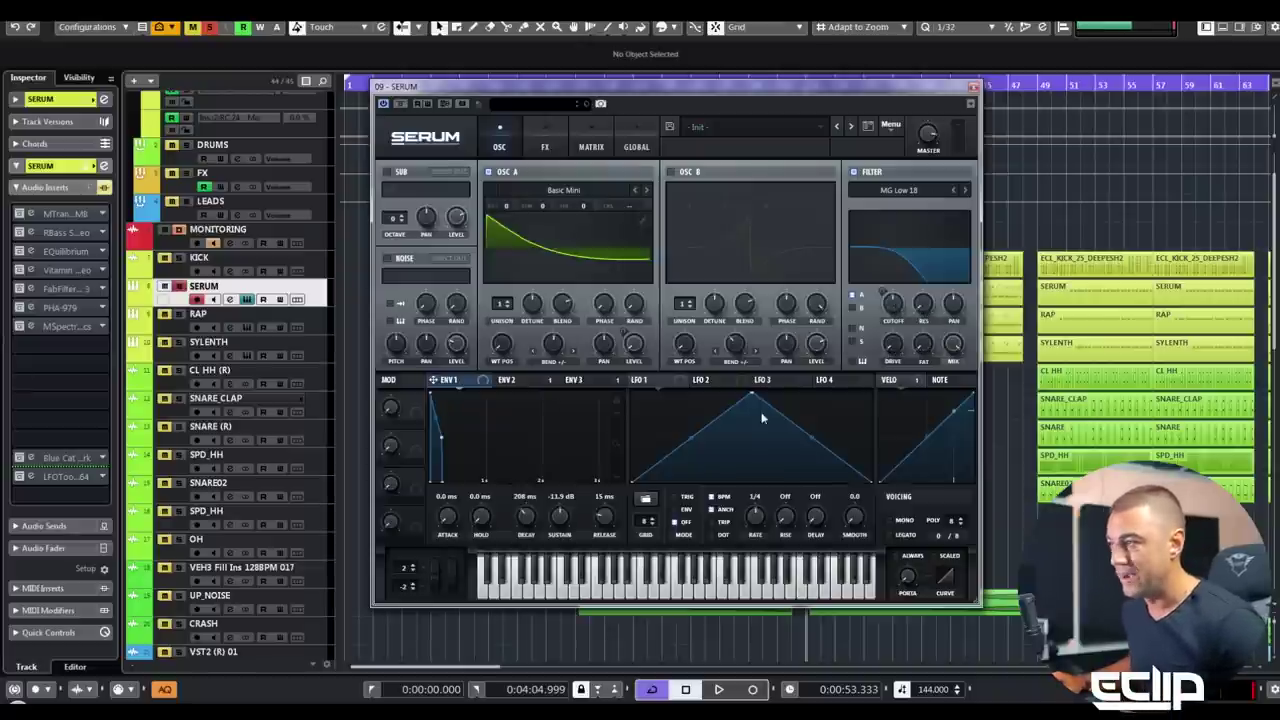
pyautogui.click(518, 380)
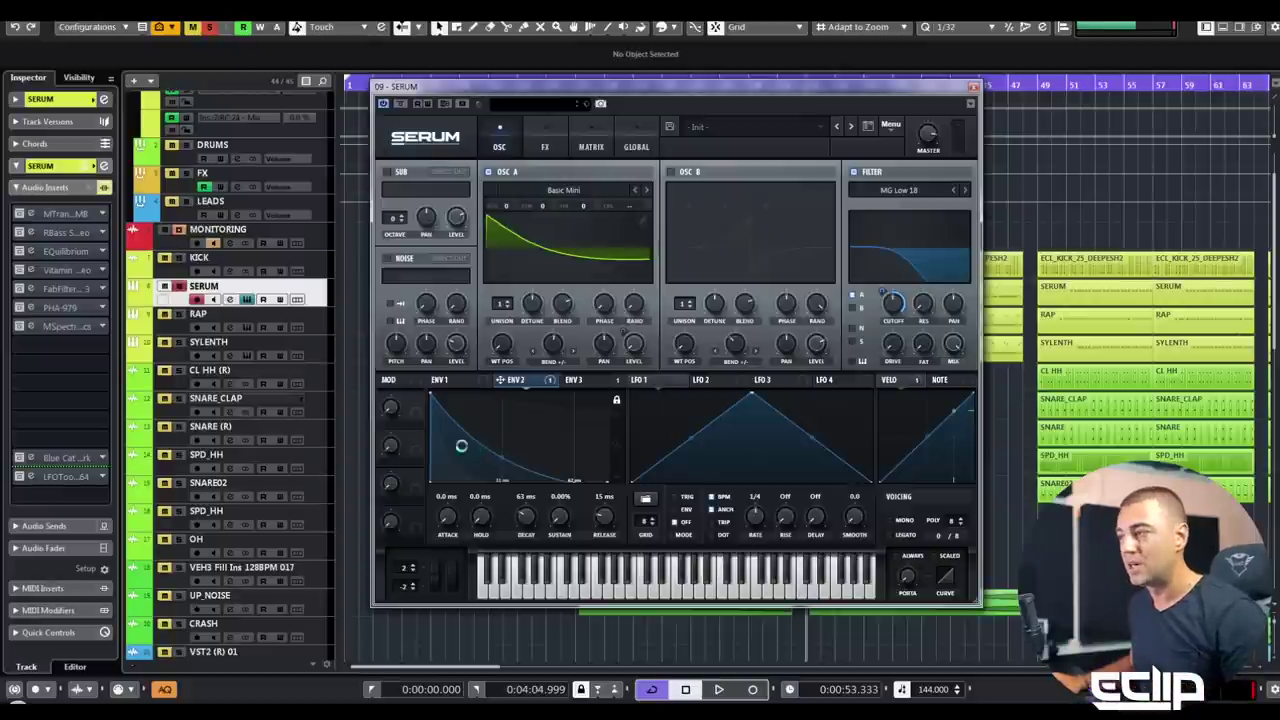
pyautogui.moveTo(503, 460)
pyautogui.mouseDown()
pyautogui.moveTo(493, 481)
pyautogui.moveTo(503, 456)
pyautogui.mouseUp()
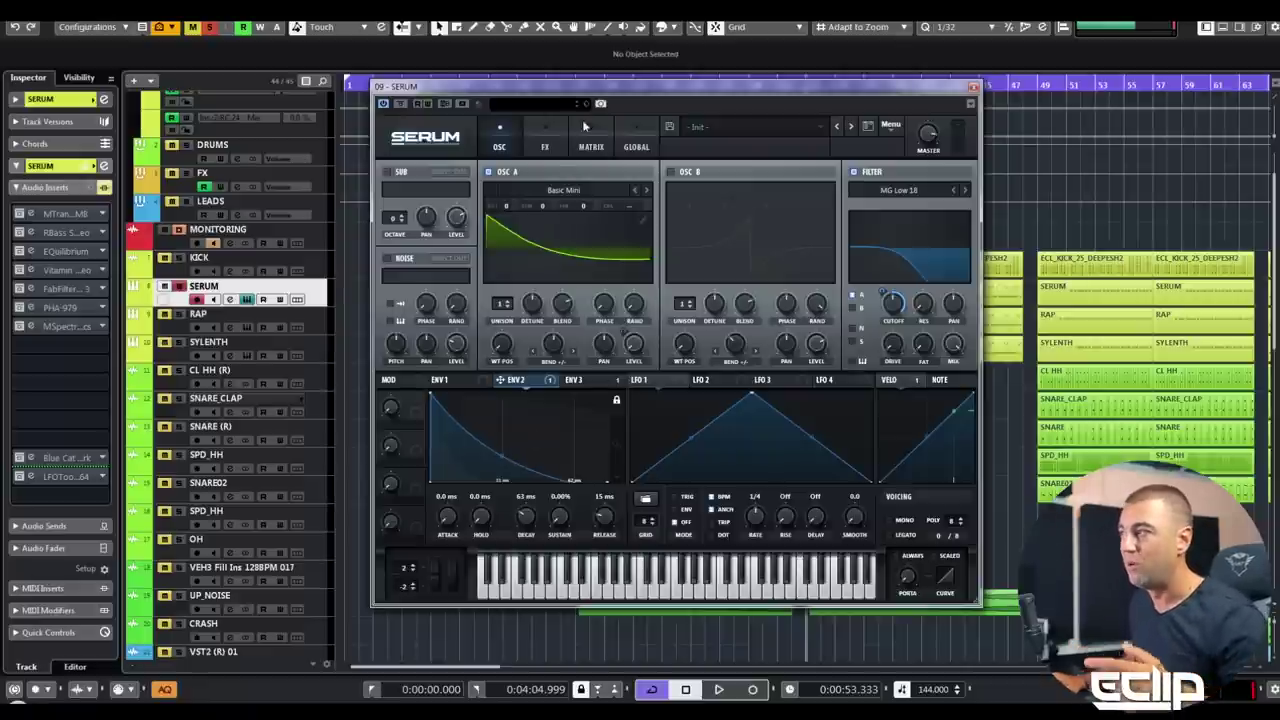
pyautogui.click(548, 150)
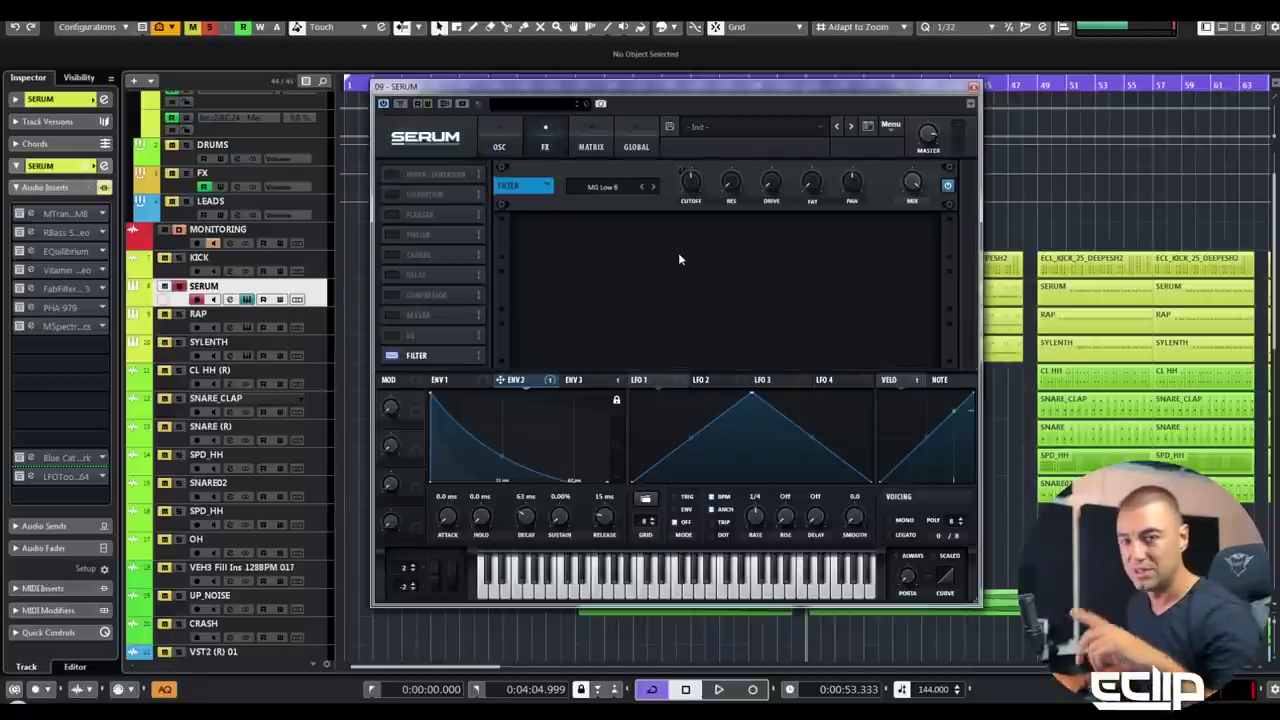
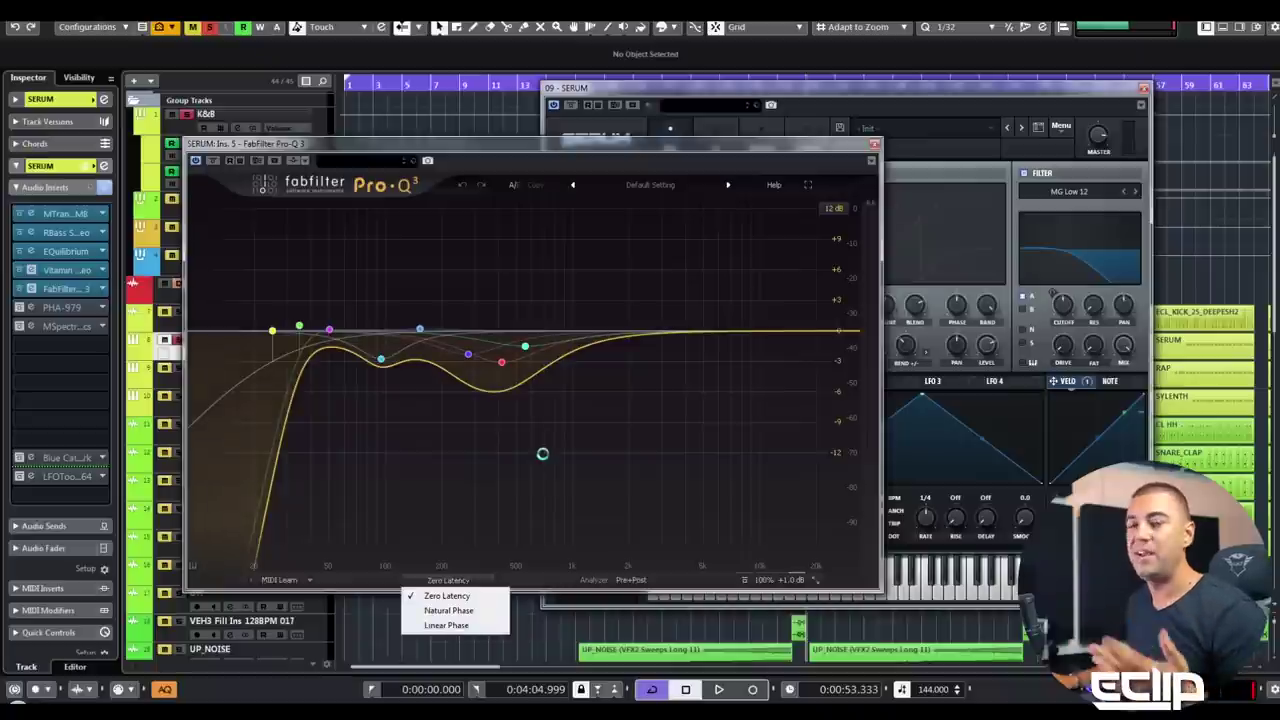
# - Keep Pro-Q 3 on Zero Latency and select the cut bands to examine their frequency and gain settings
pyautogui.click(540, 451)
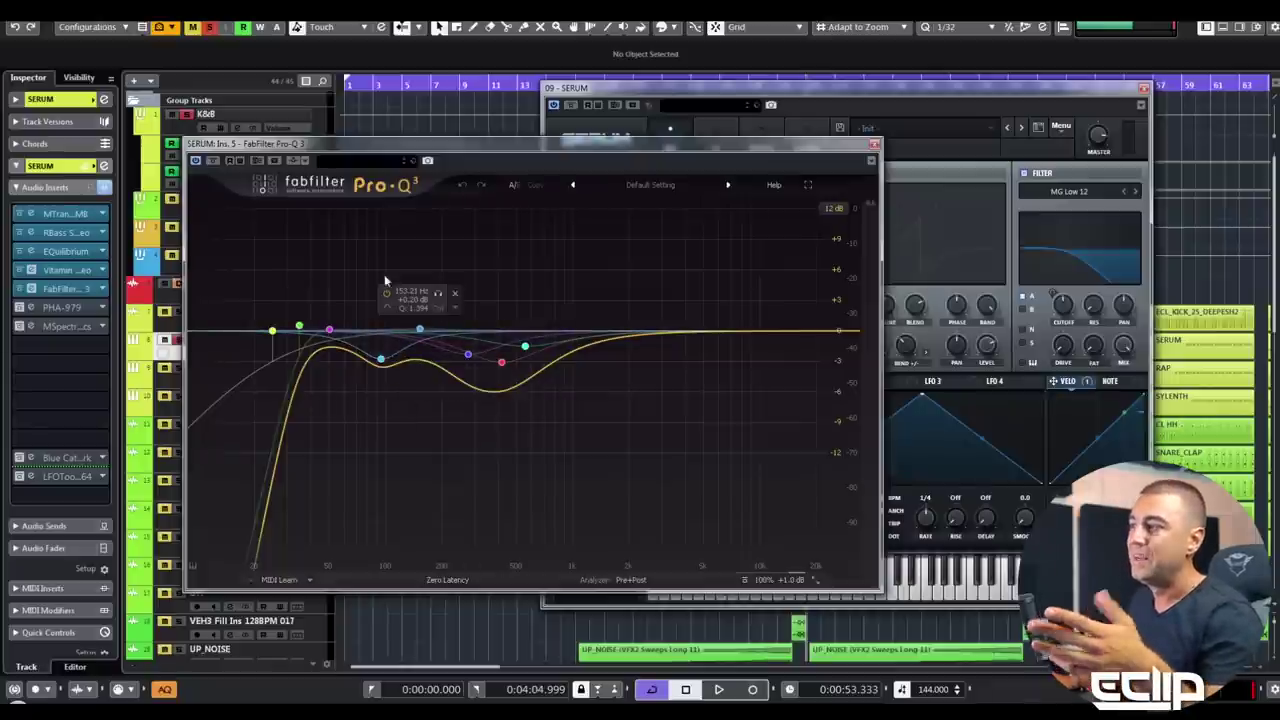
pyautogui.moveTo(368, 234); pyautogui.dragTo(565, 422)
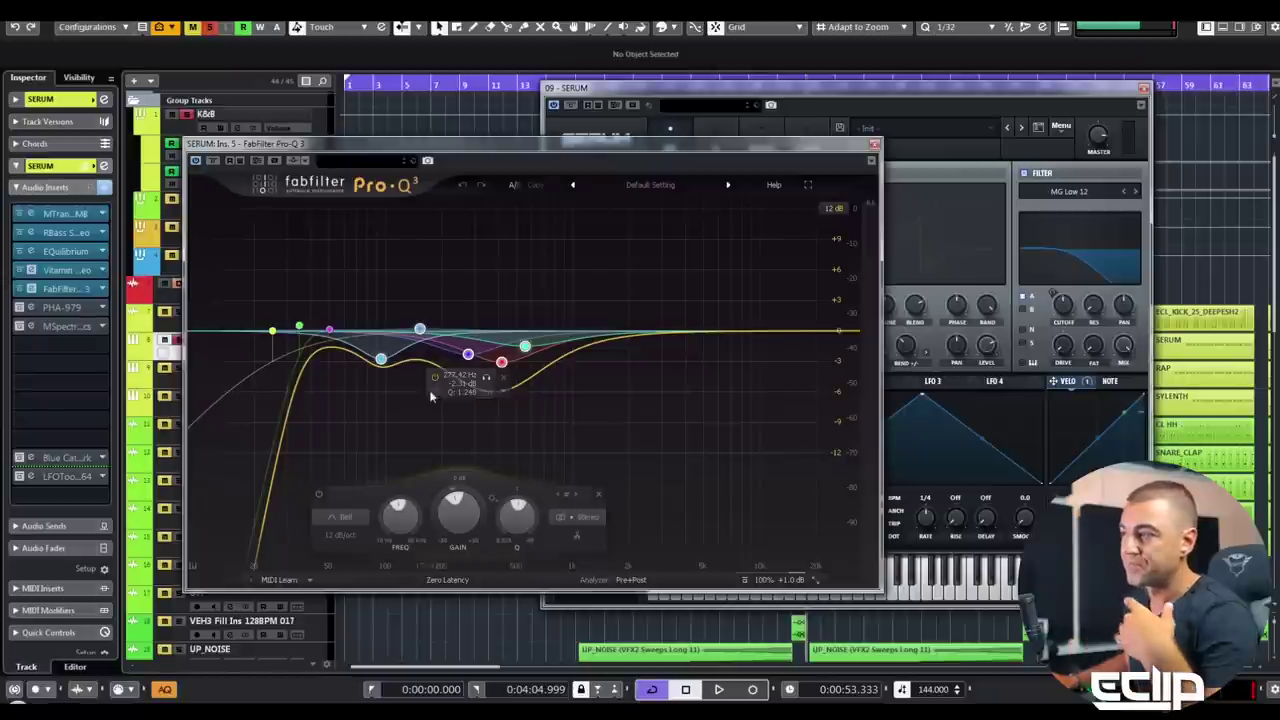
pyautogui.click(501, 361)
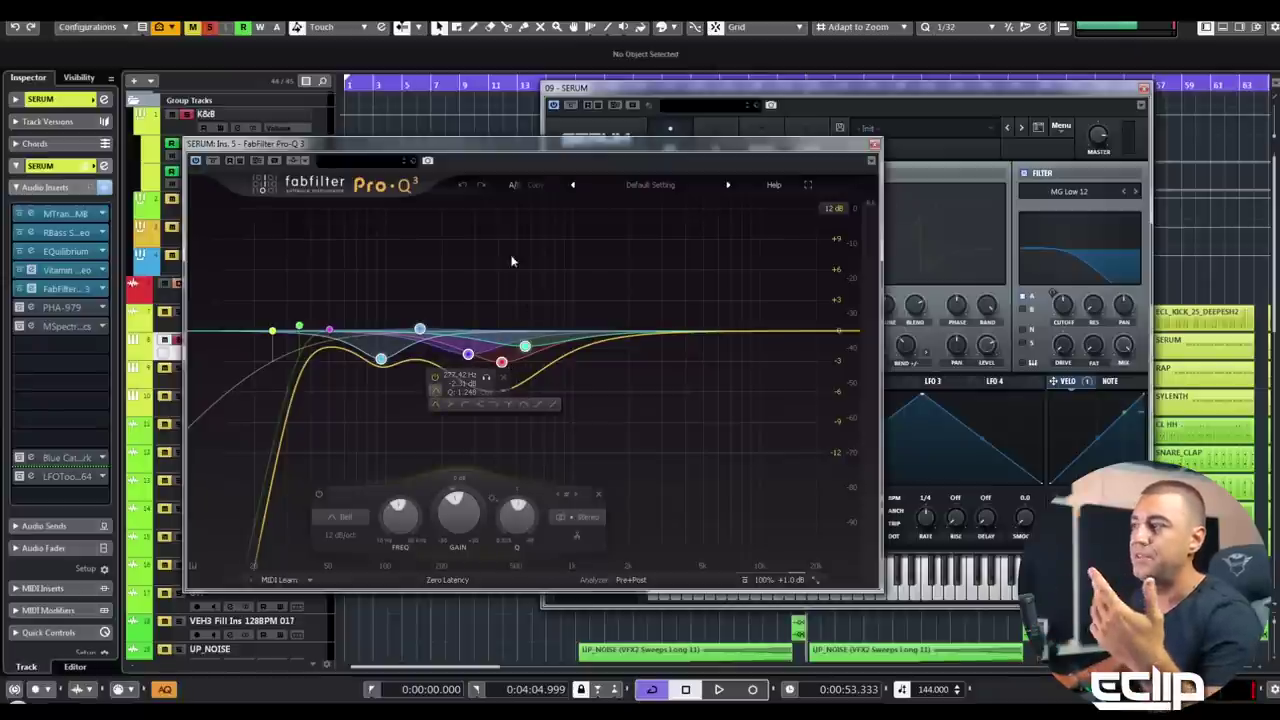
pyautogui.moveTo(411, 343)
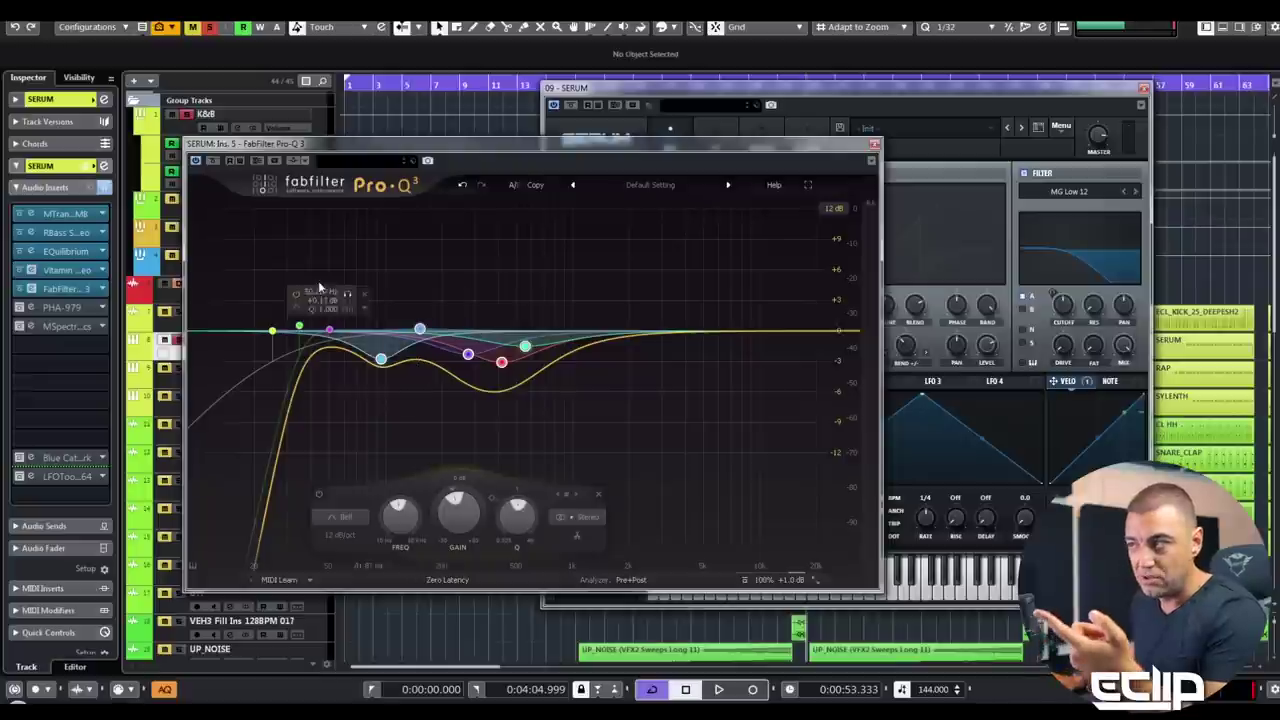
pyautogui.moveTo(514, 347)
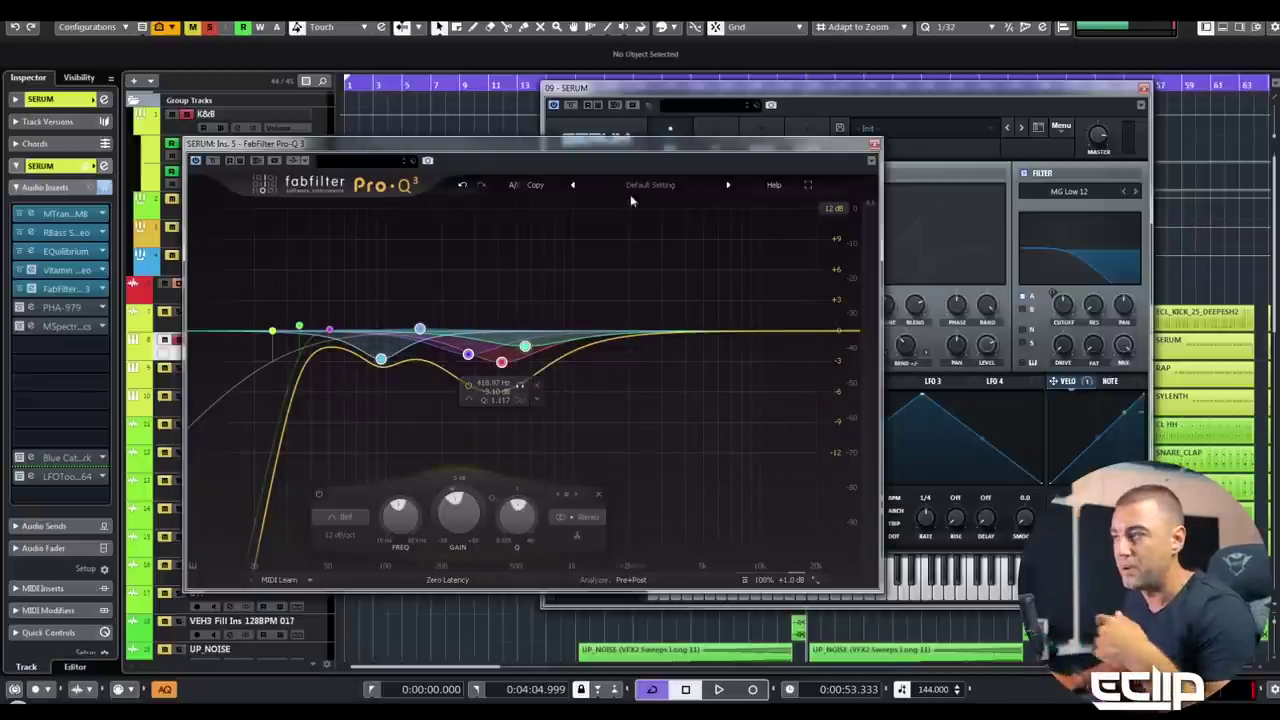
# - Delete the nearly flat EQ bands around 50 Hz and 153 Hz and inspect the remaining cuts
pyautogui.moveTo(273, 338)
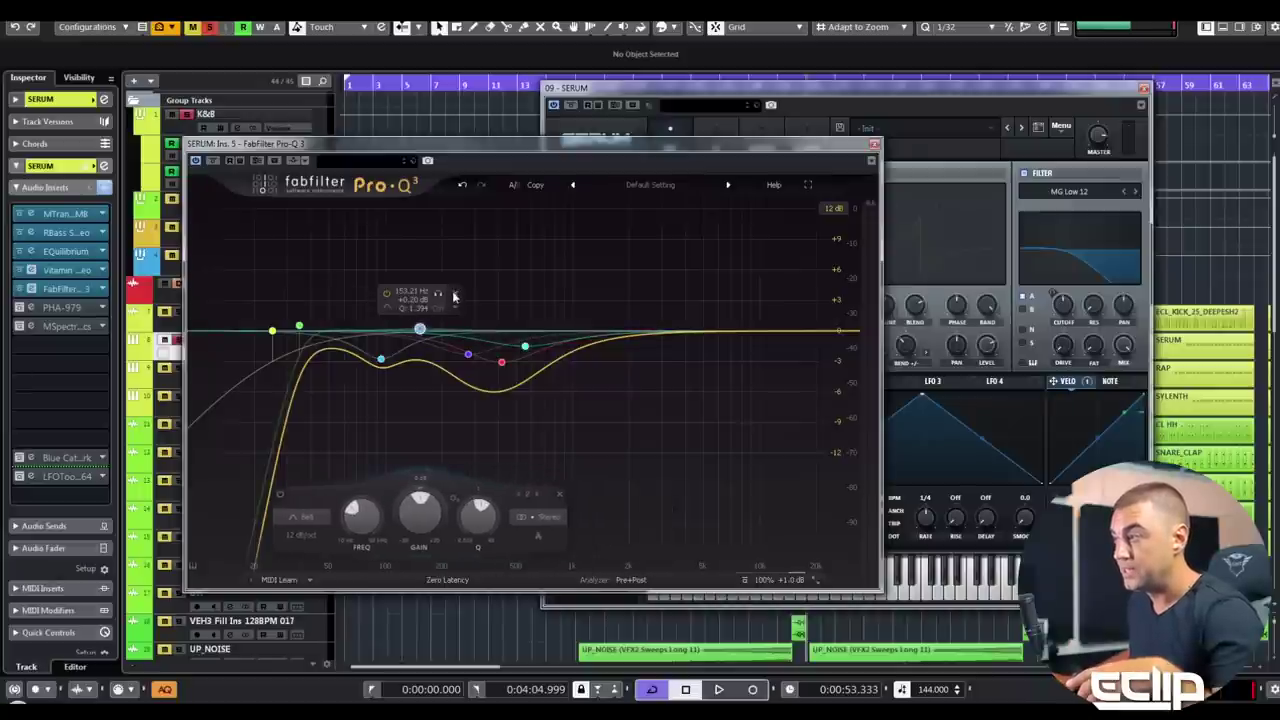
pyautogui.moveTo(382, 362)
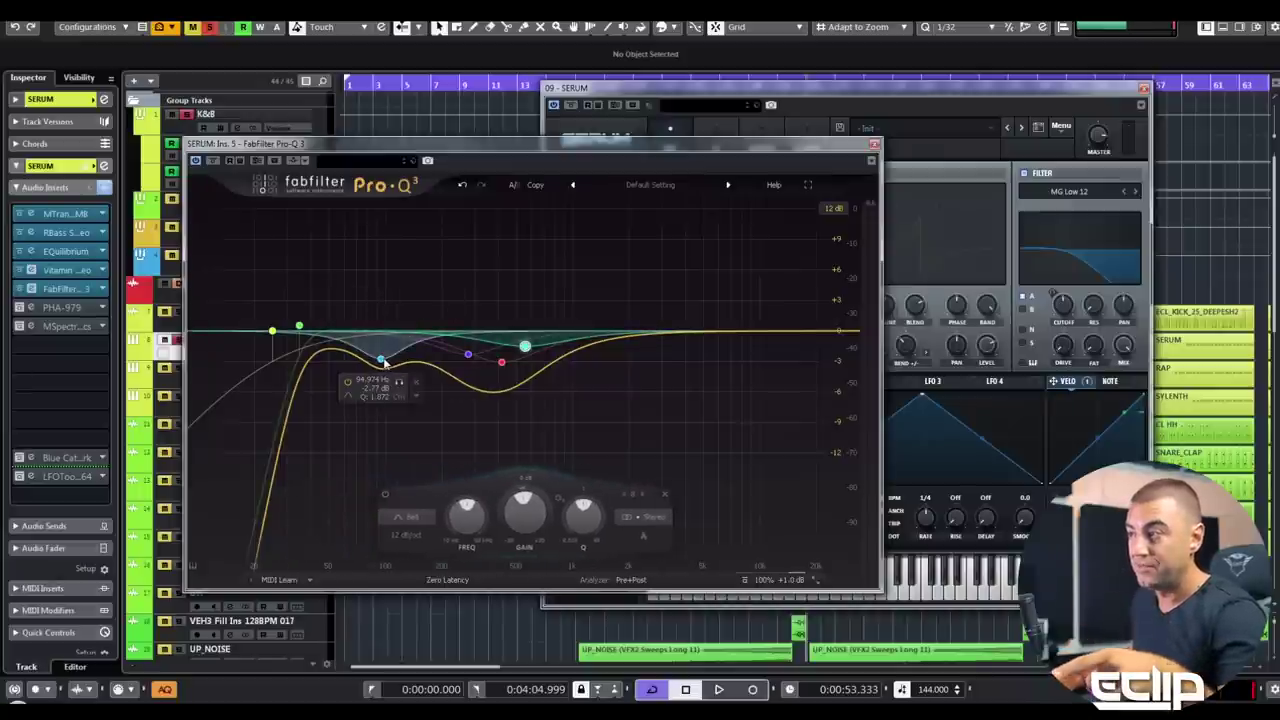
pyautogui.moveTo(467, 357)
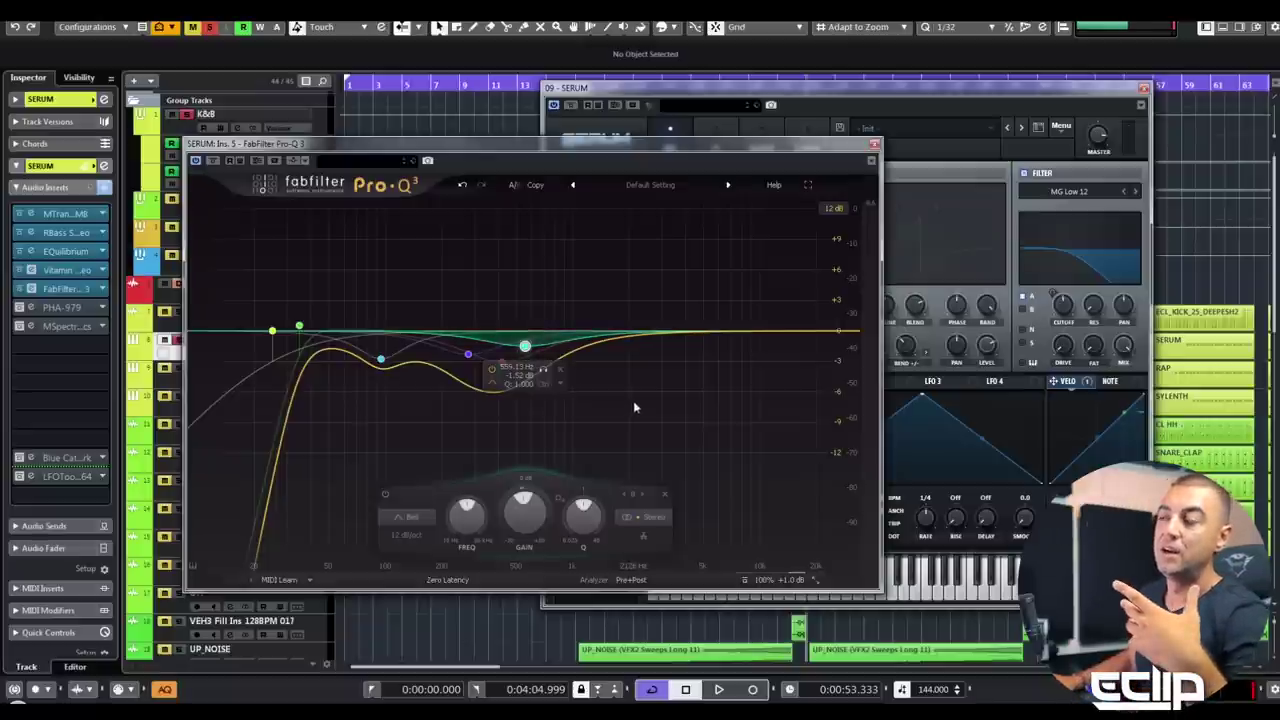
# - Close the Pro-Q 3 and Vitamin windows and audition the processed bass with the kick soloed alongside it
pyautogui.press('space')
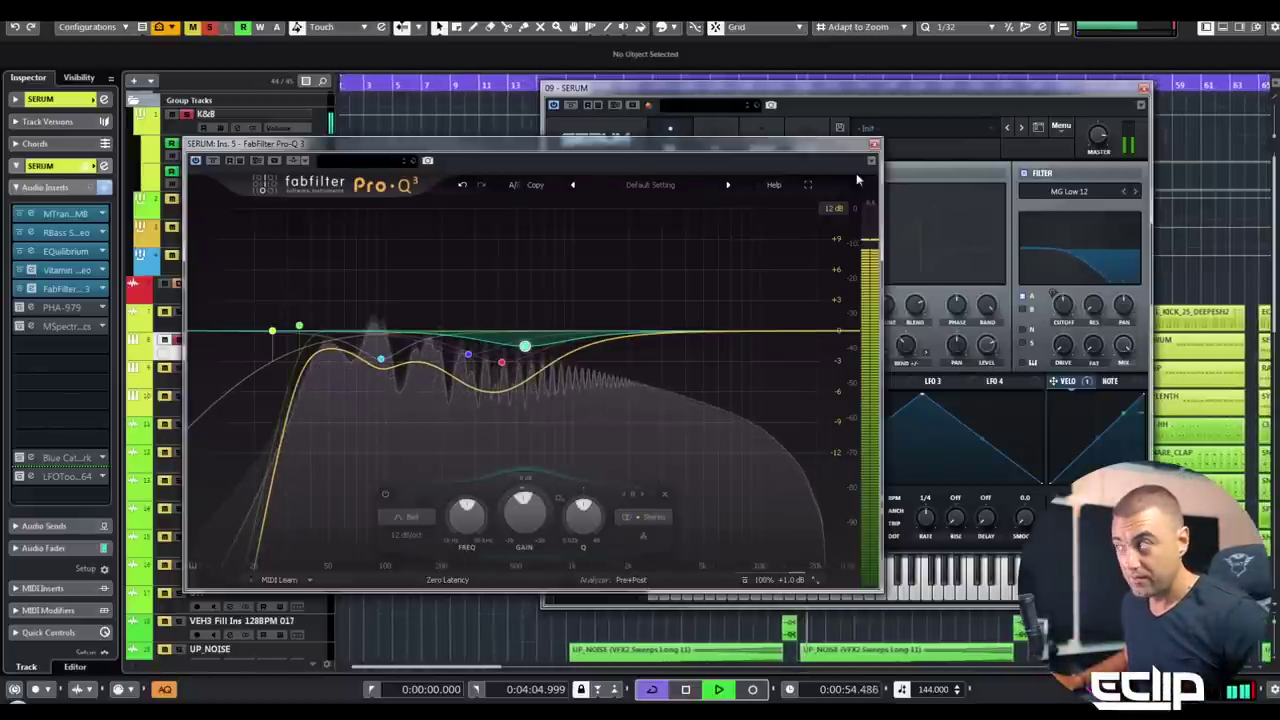
pyautogui.click(874, 147)
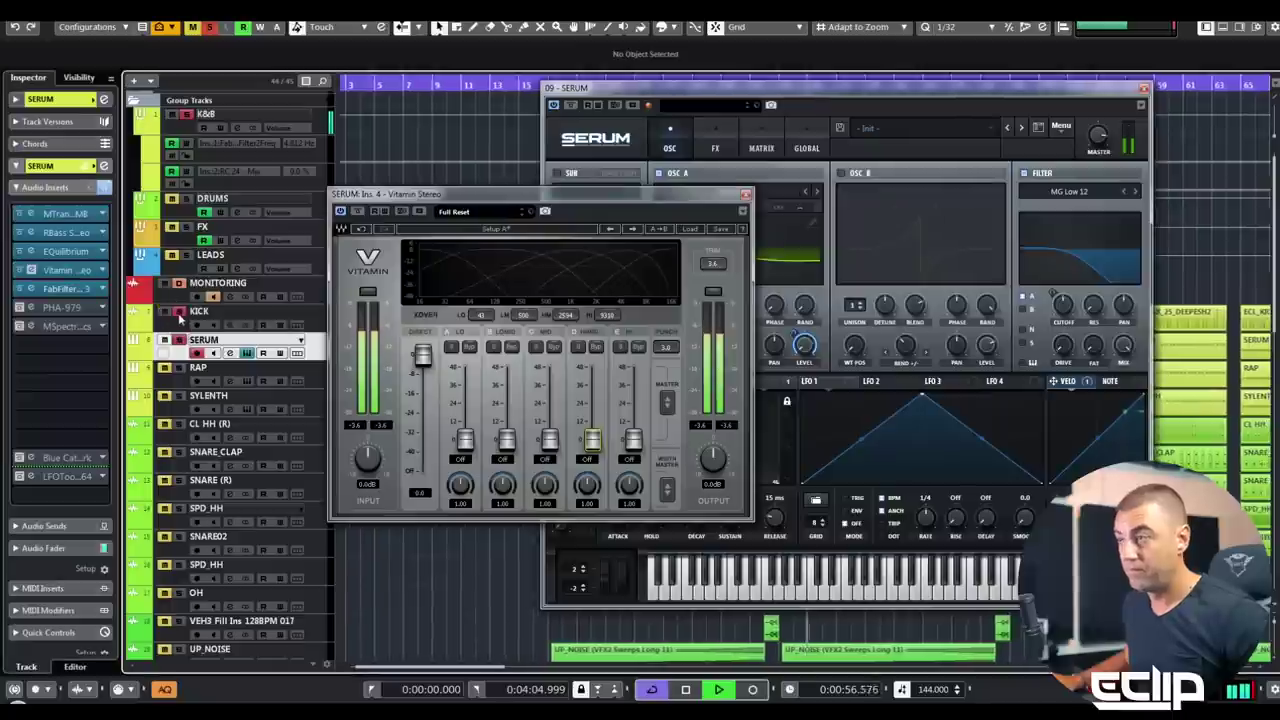
pyautogui.click(745, 194)
pyautogui.press('space')
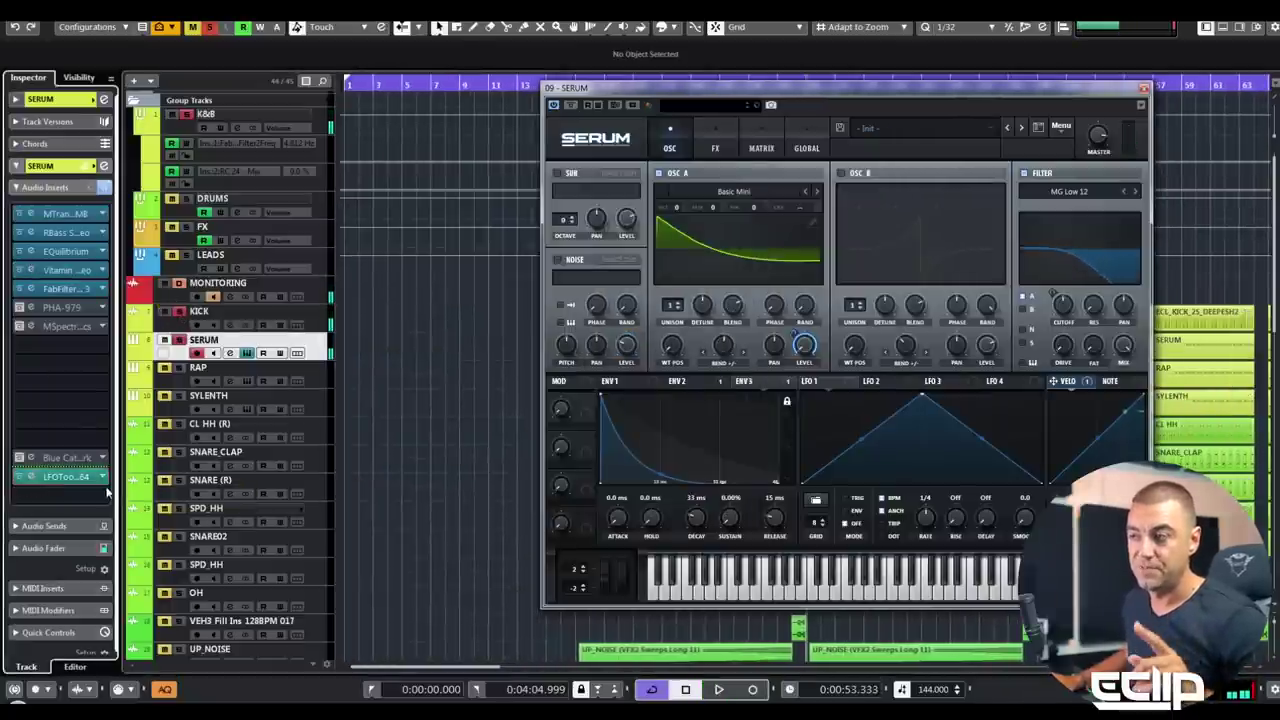
pyautogui.press('space')
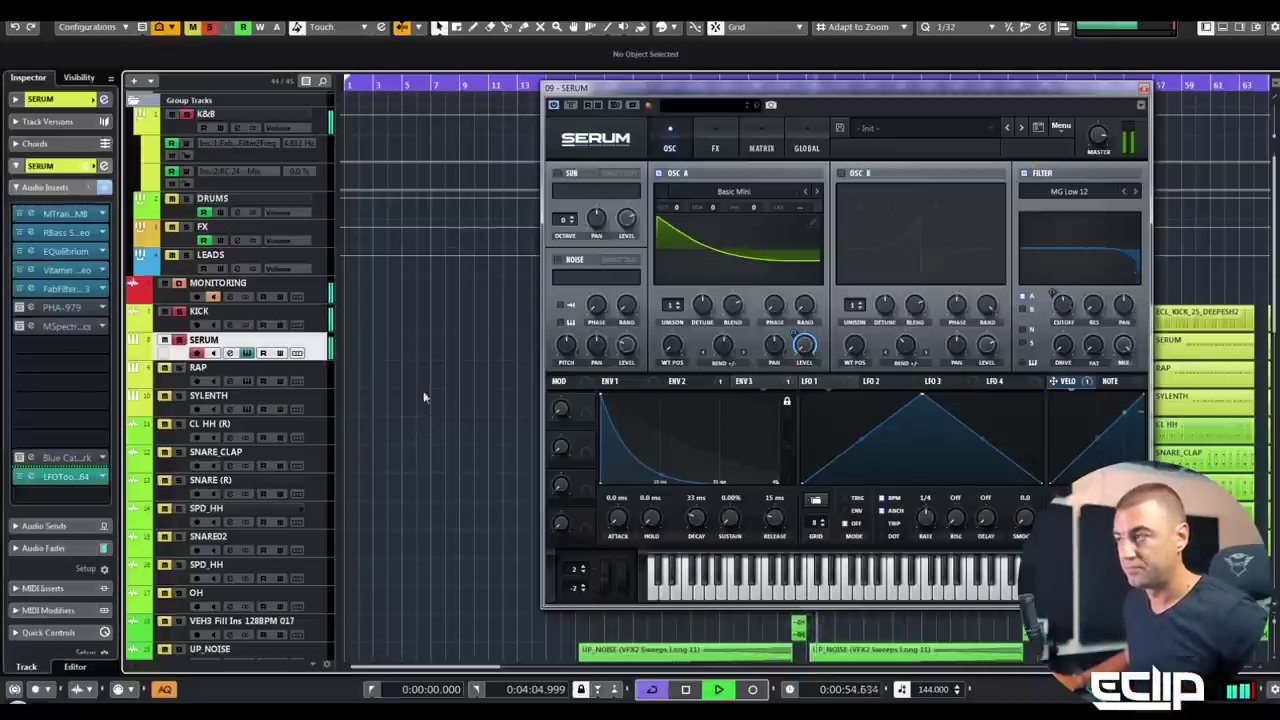
pyautogui.press('space')
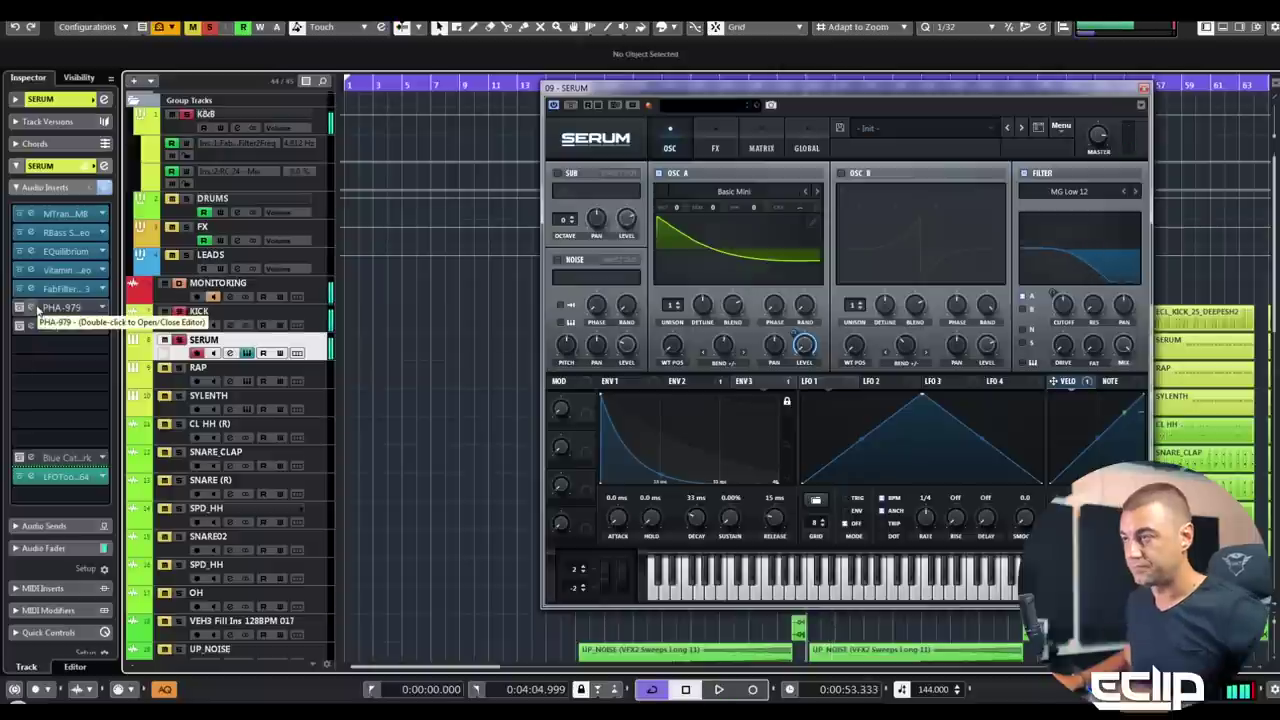
# - Enable the PHA-979 phase insert on the SERUM track, close its window and open the MSpectralDynamics insert
pyautogui.doubleClick(38, 312)
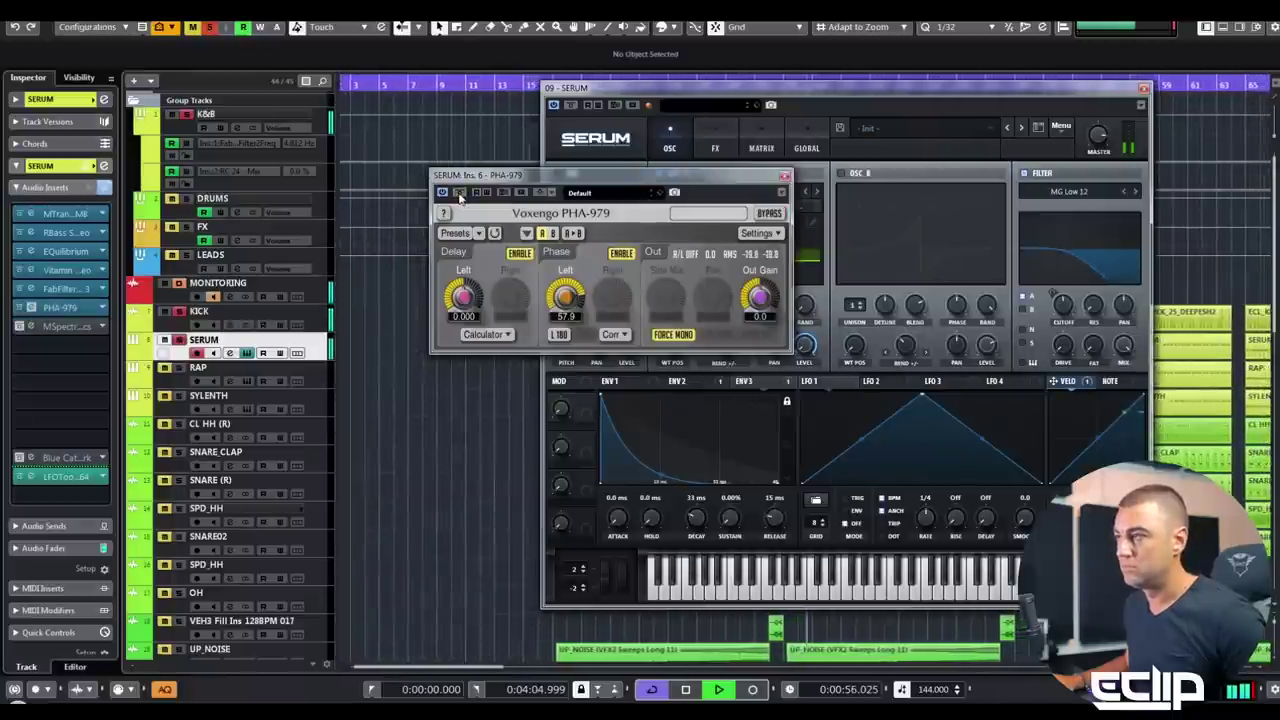
pyautogui.click(785, 176)
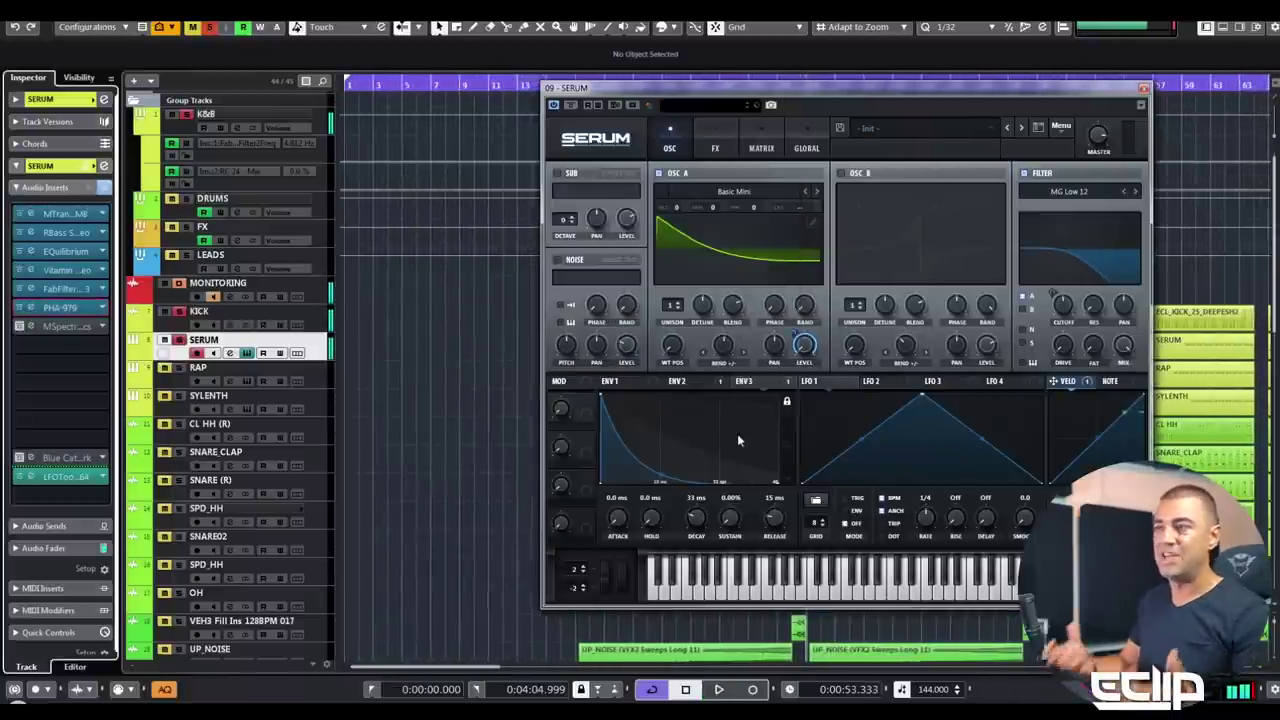
pyautogui.click(31, 326)
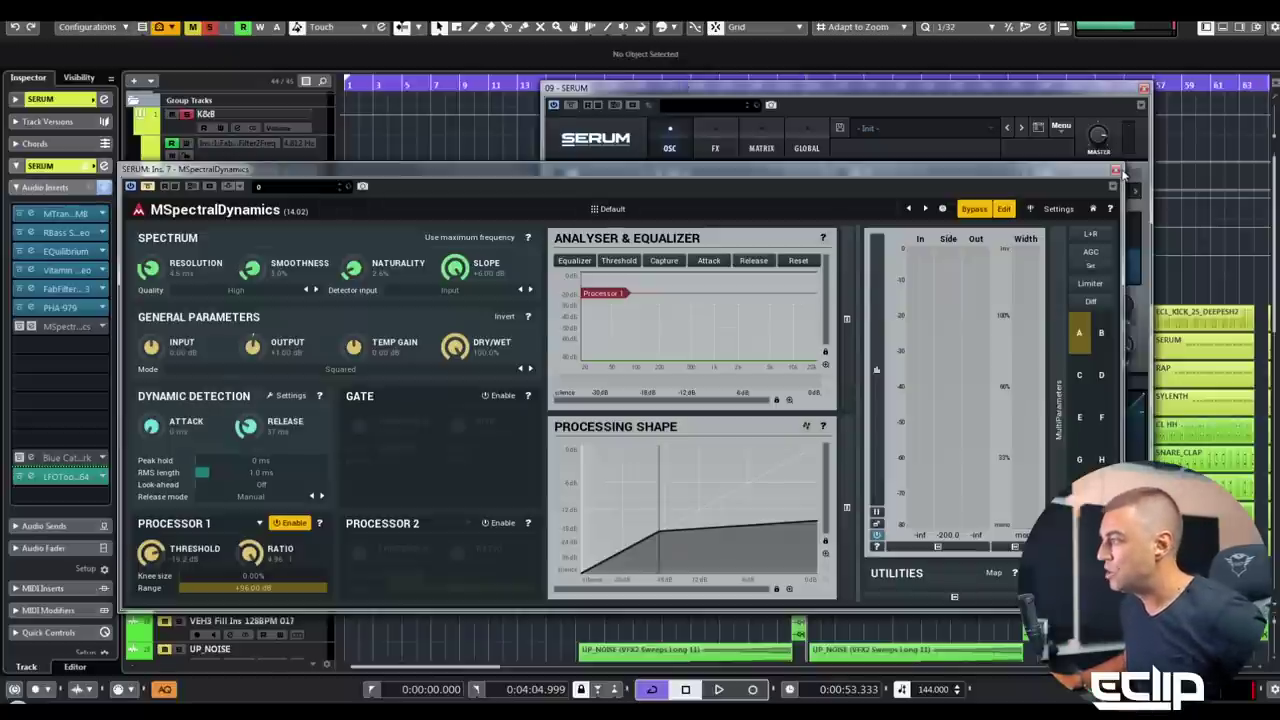
# - Enable MSpectralDynamics on the SERUM track and audition the kick and bass through it with the plug-in windows otherwise closed
pyautogui.click(1143, 91)
pyautogui.click(1115, 170)
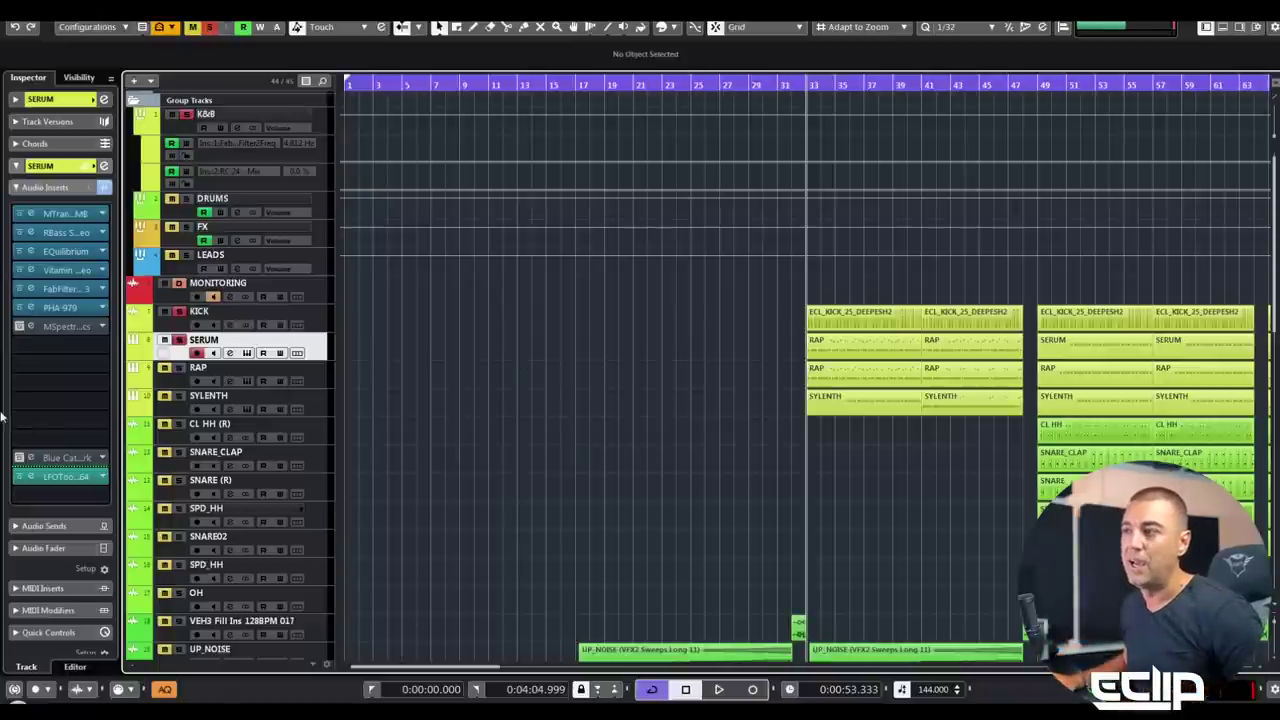
pyautogui.click(31, 326)
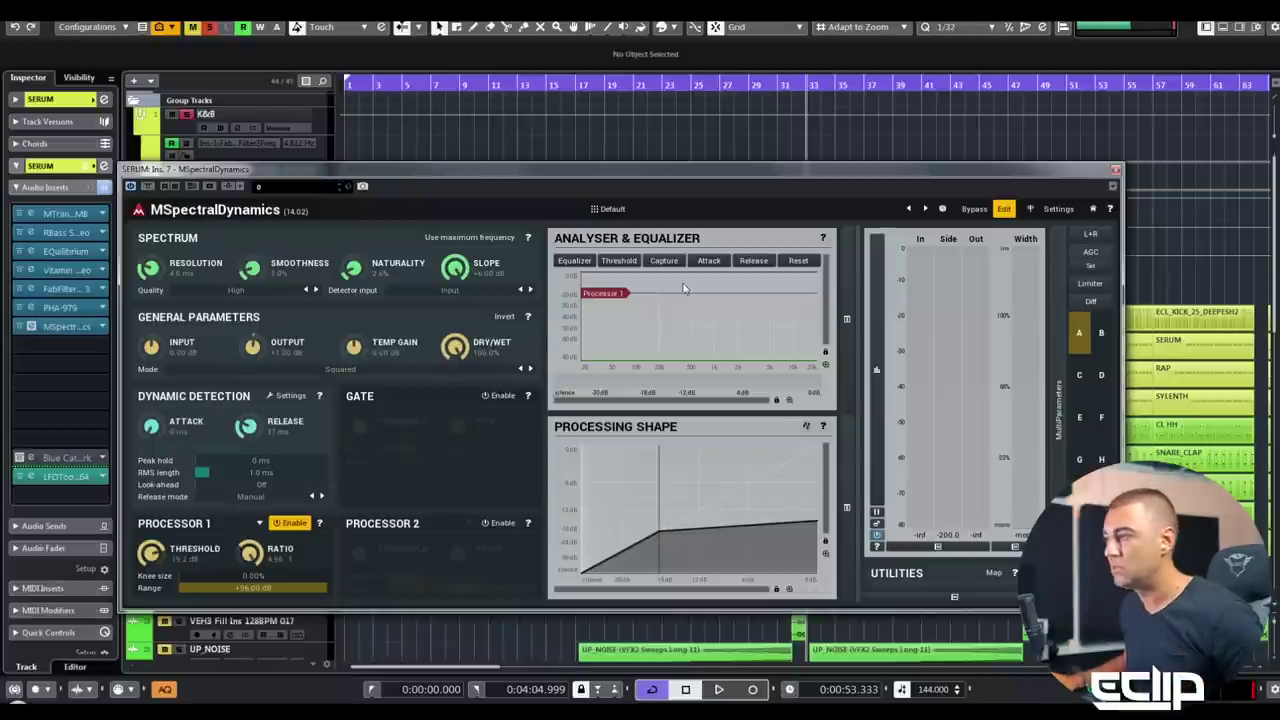
pyautogui.press('space')
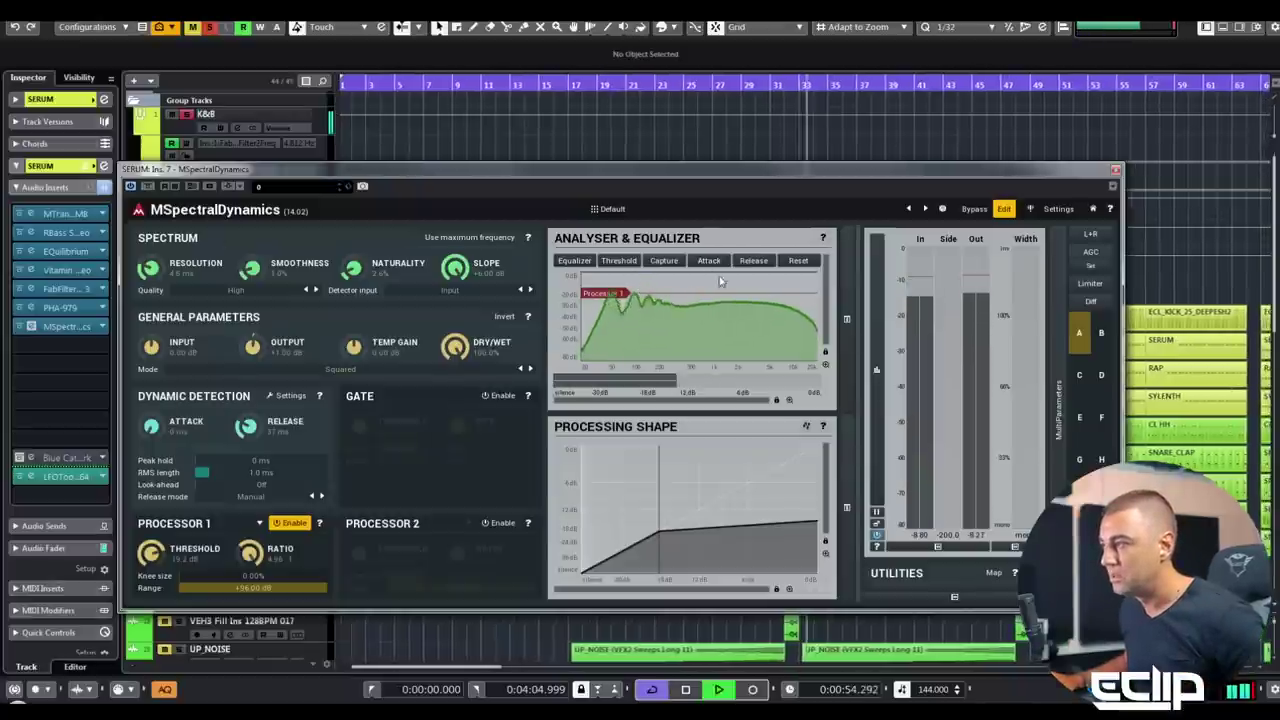
pyautogui.press('space')
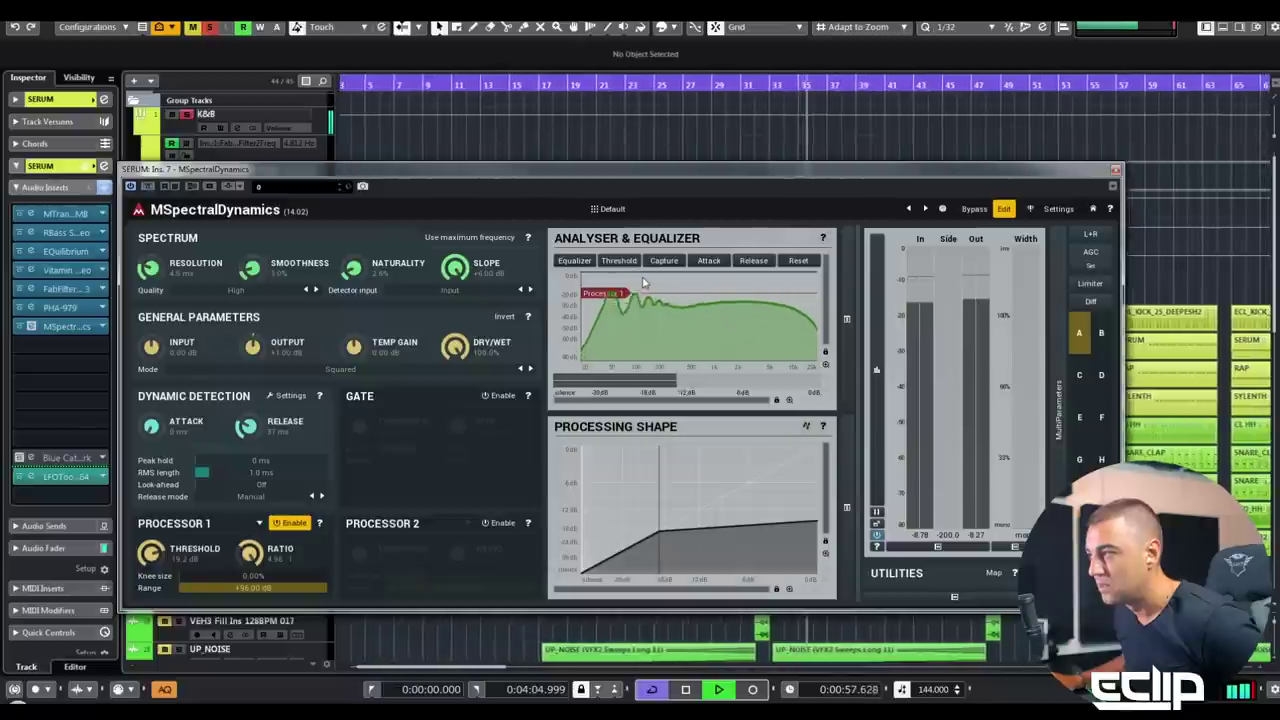
pyautogui.press('space')
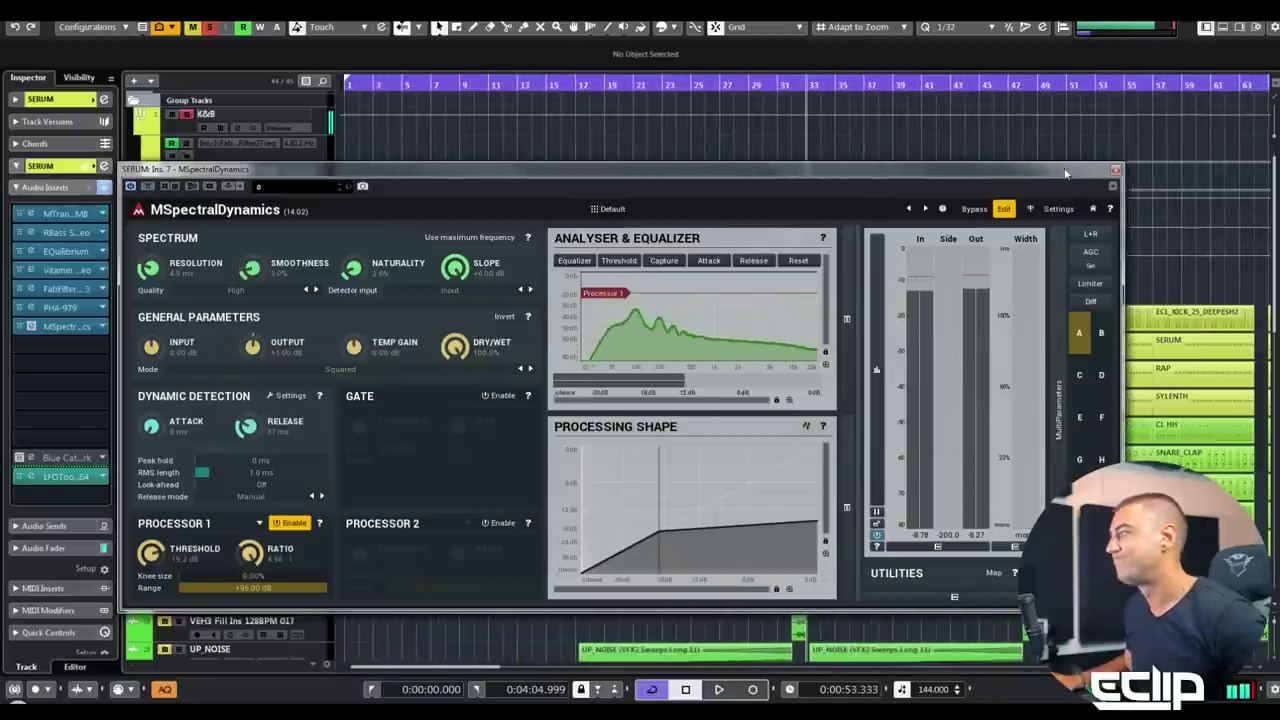
pyautogui.click(1115, 169)
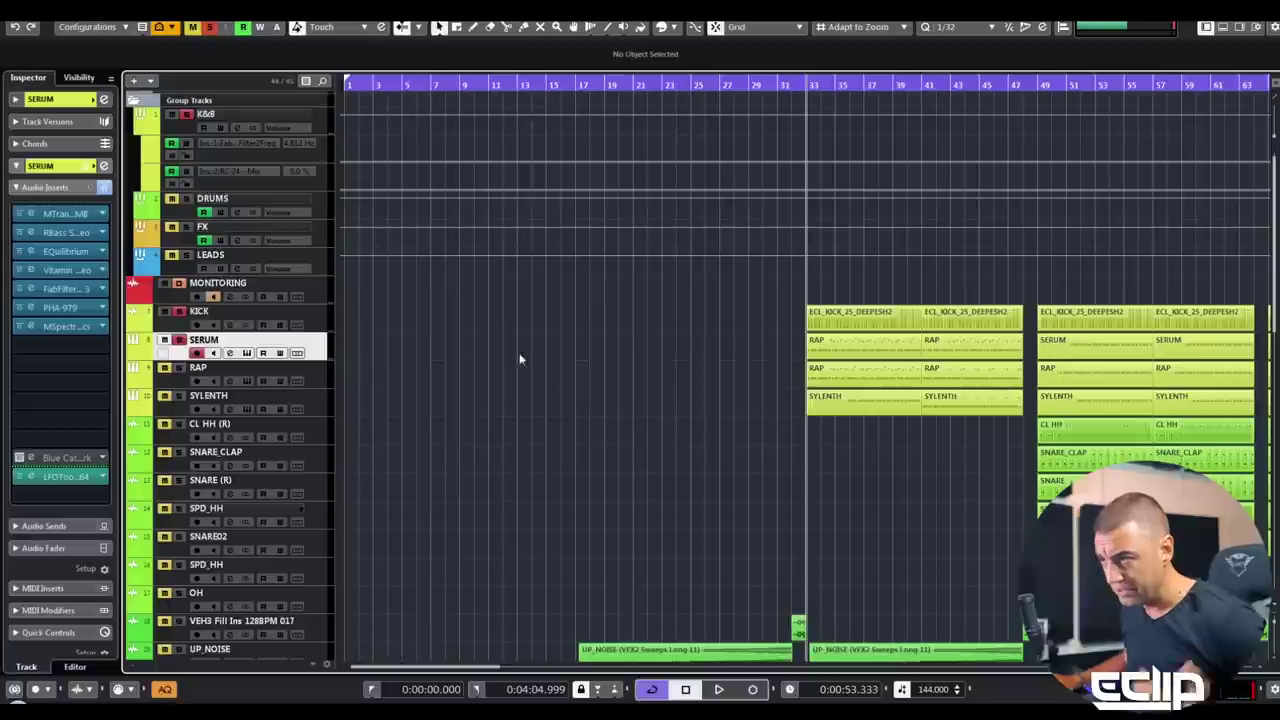
# - Enable the Blue Cat's PatchWork insert, keep its parallel chains on Sum and inspect the first chain's LFOTool curve
pyautogui.click(20, 459)
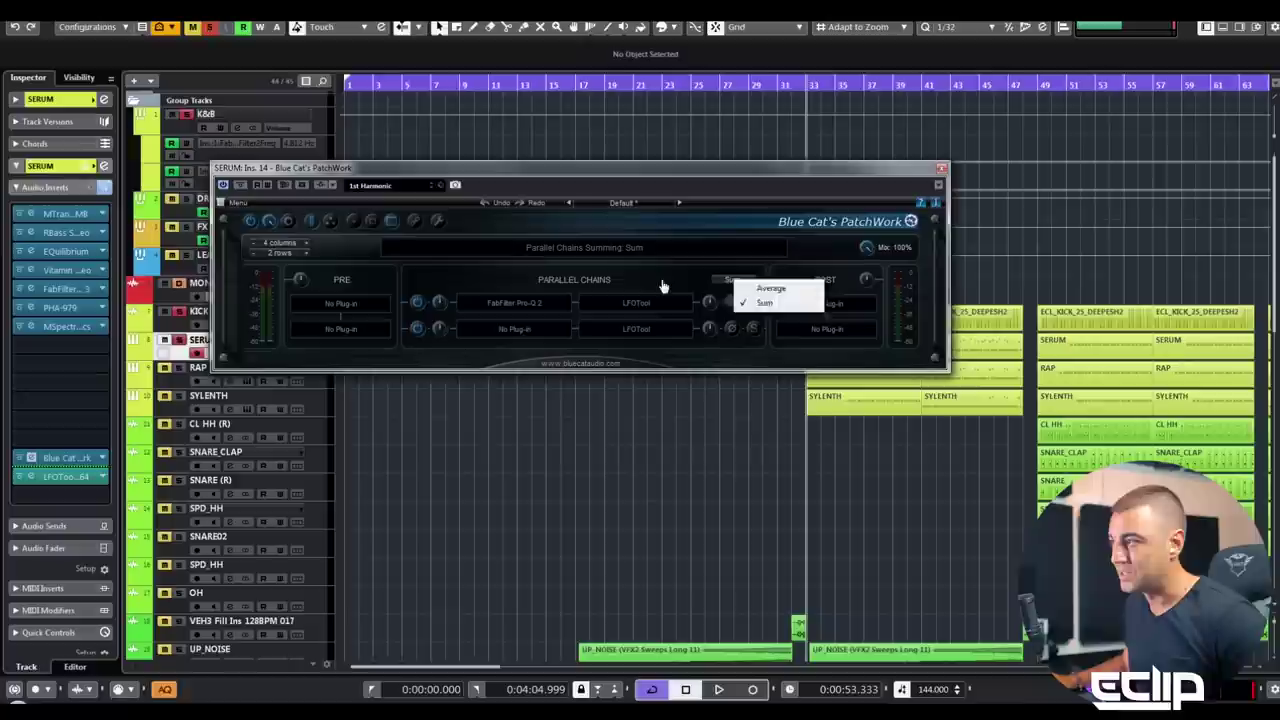
pyautogui.click(660, 287)
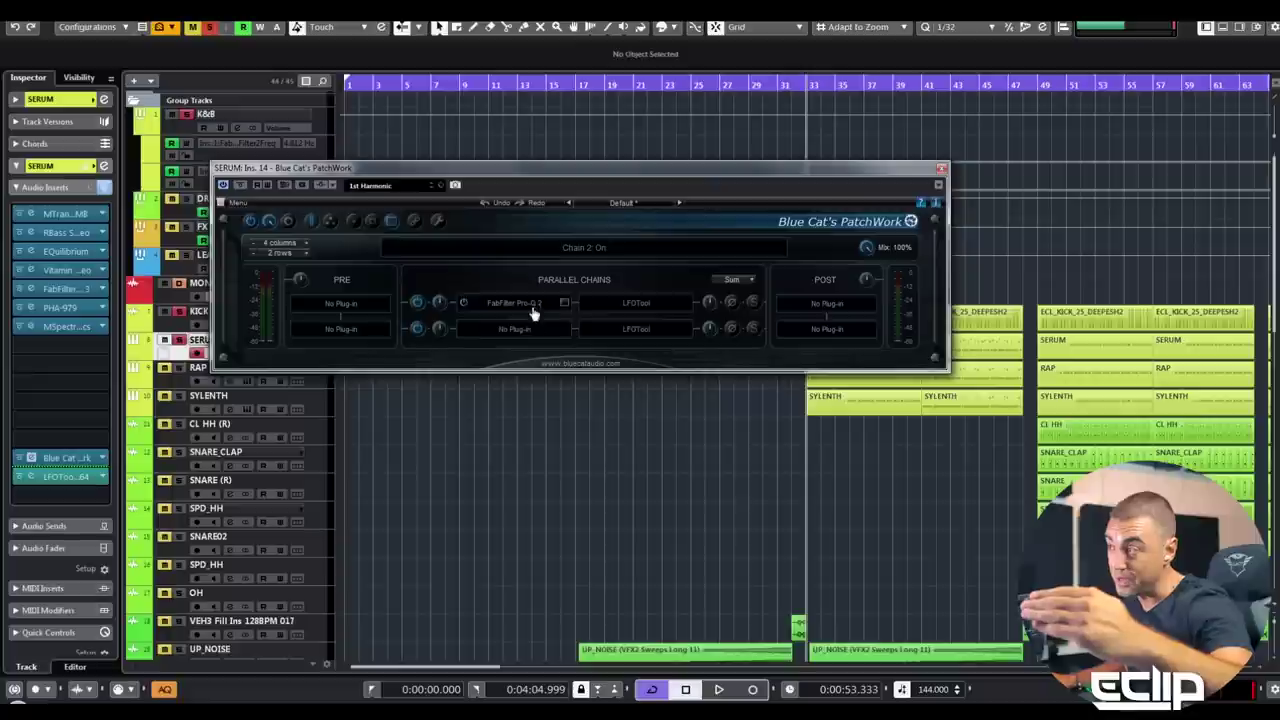
pyautogui.click(693, 334)
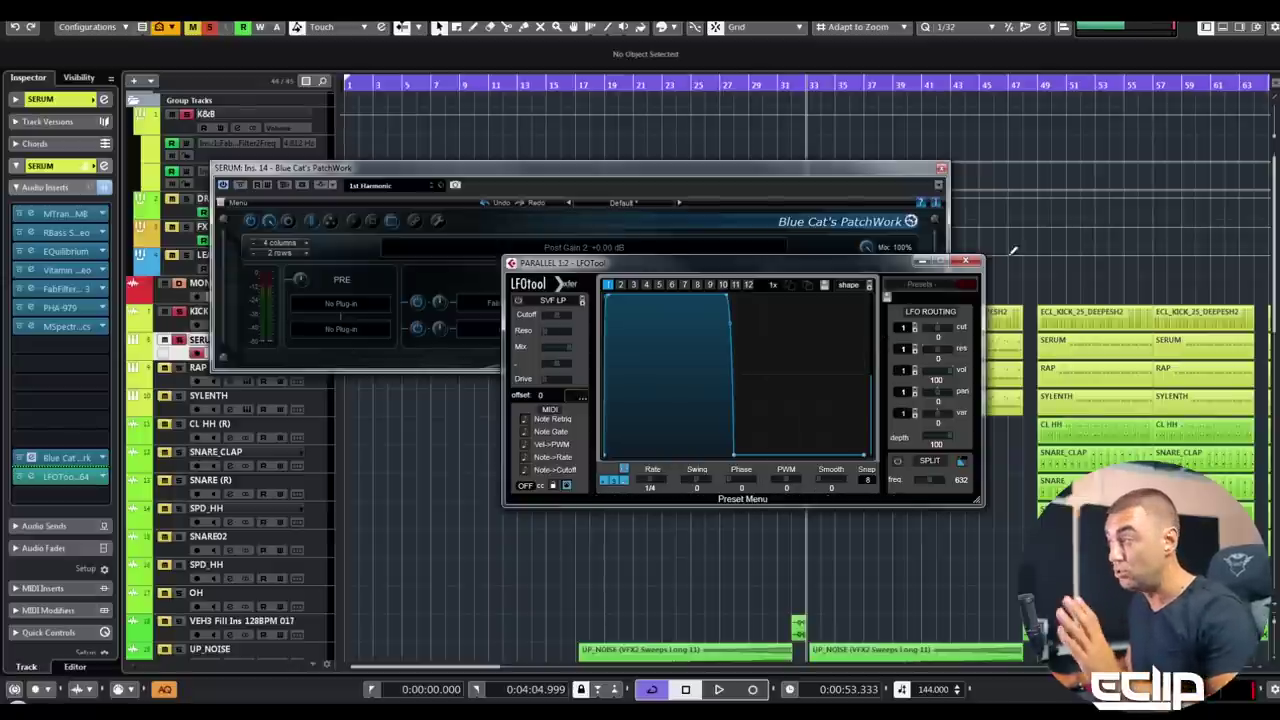
pyautogui.click(968, 262)
# - Examine the second chain's LFOTool curve with its window placed clear of PatchWork's parallel chains
pyautogui.rightClick(684, 333)
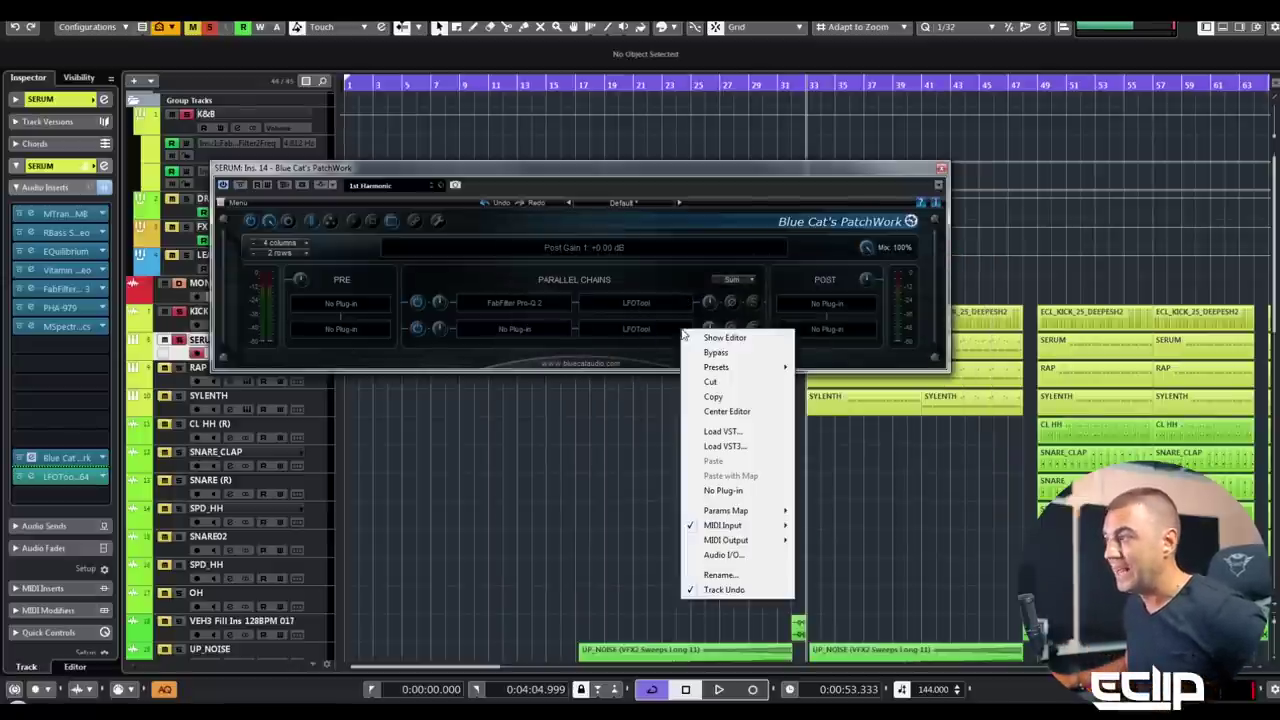
pyautogui.click(661, 313)
pyautogui.rightClick(684, 334)
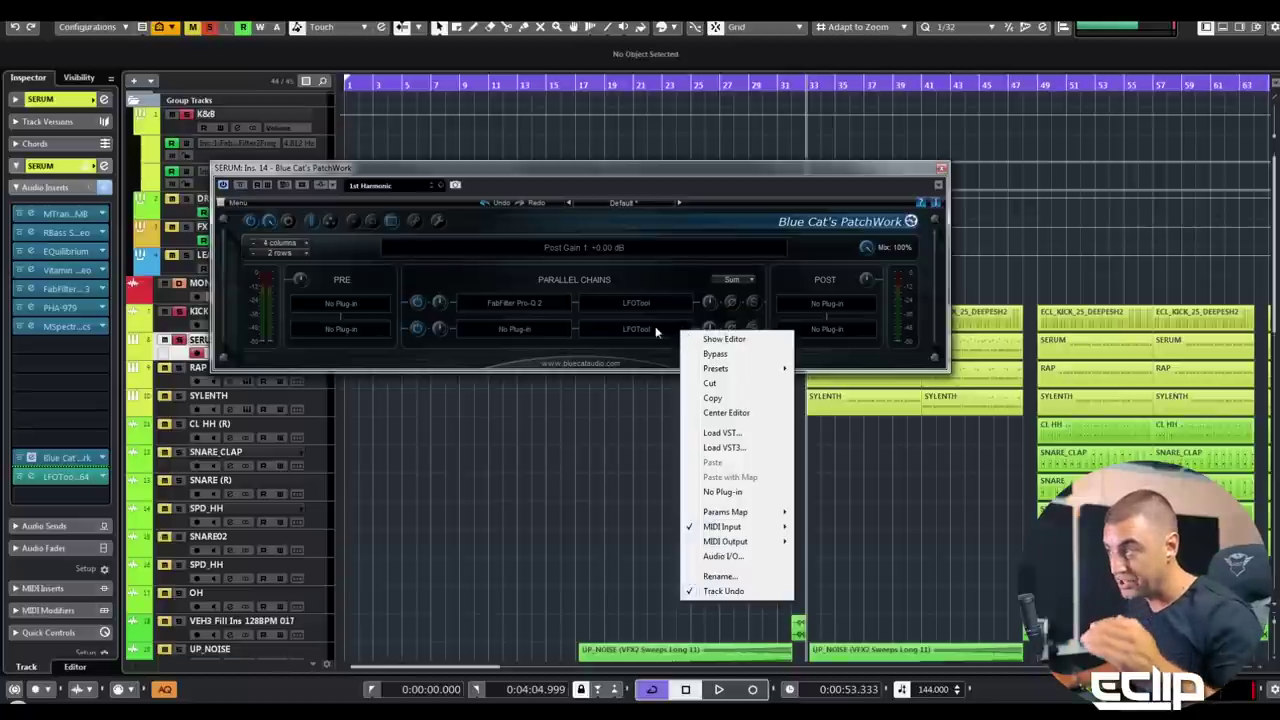
pyautogui.click(656, 331)
pyautogui.click(685, 331)
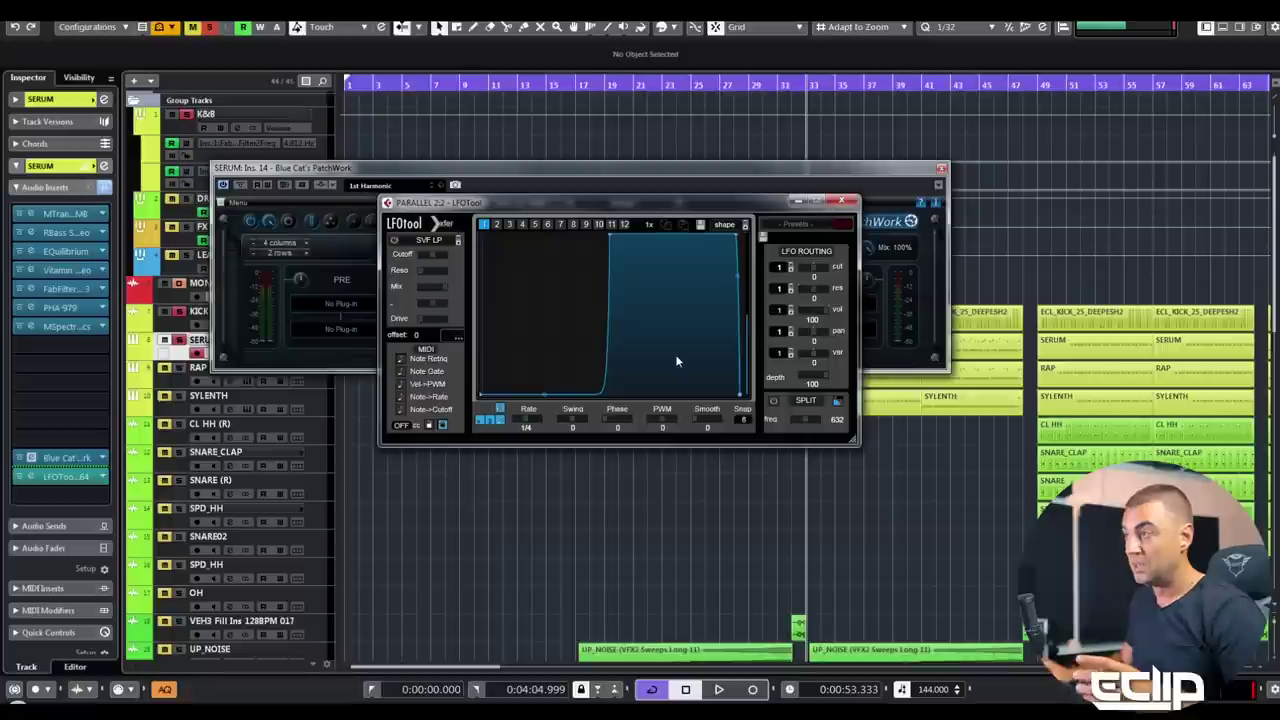
pyautogui.moveTo(539, 203); pyautogui.dragTo(763, 390)
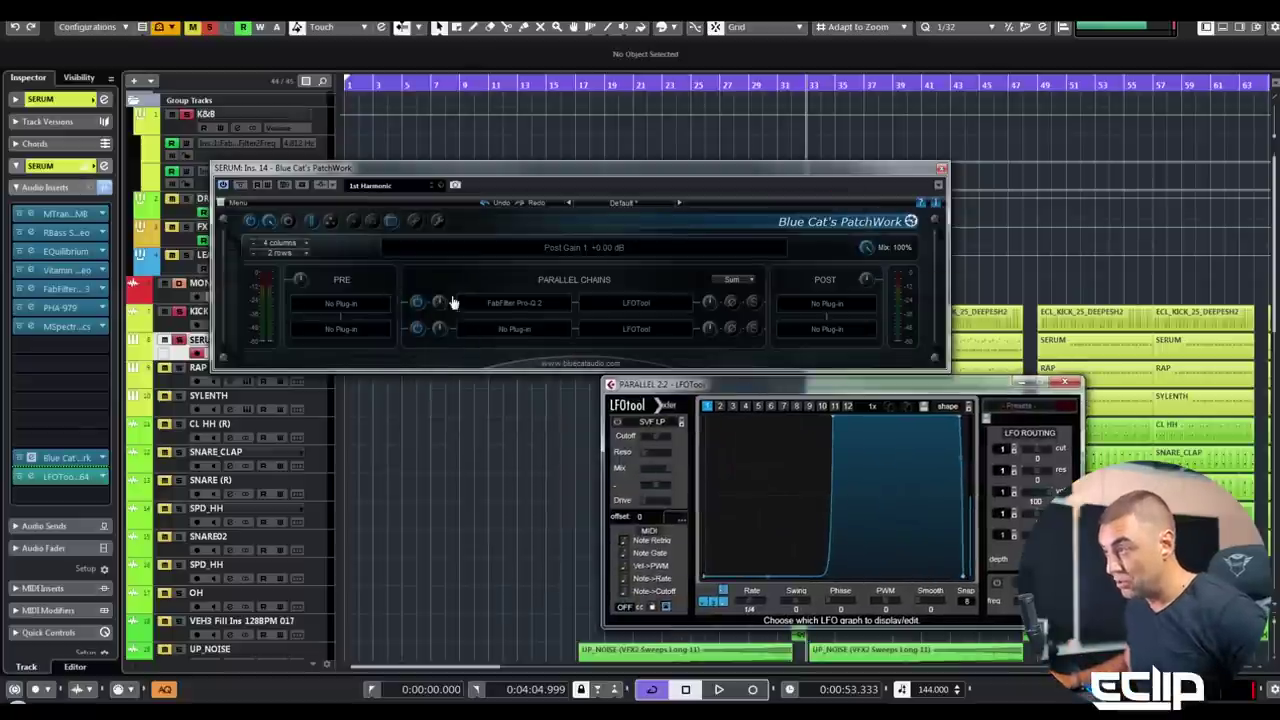
pyautogui.moveTo(597, 302)
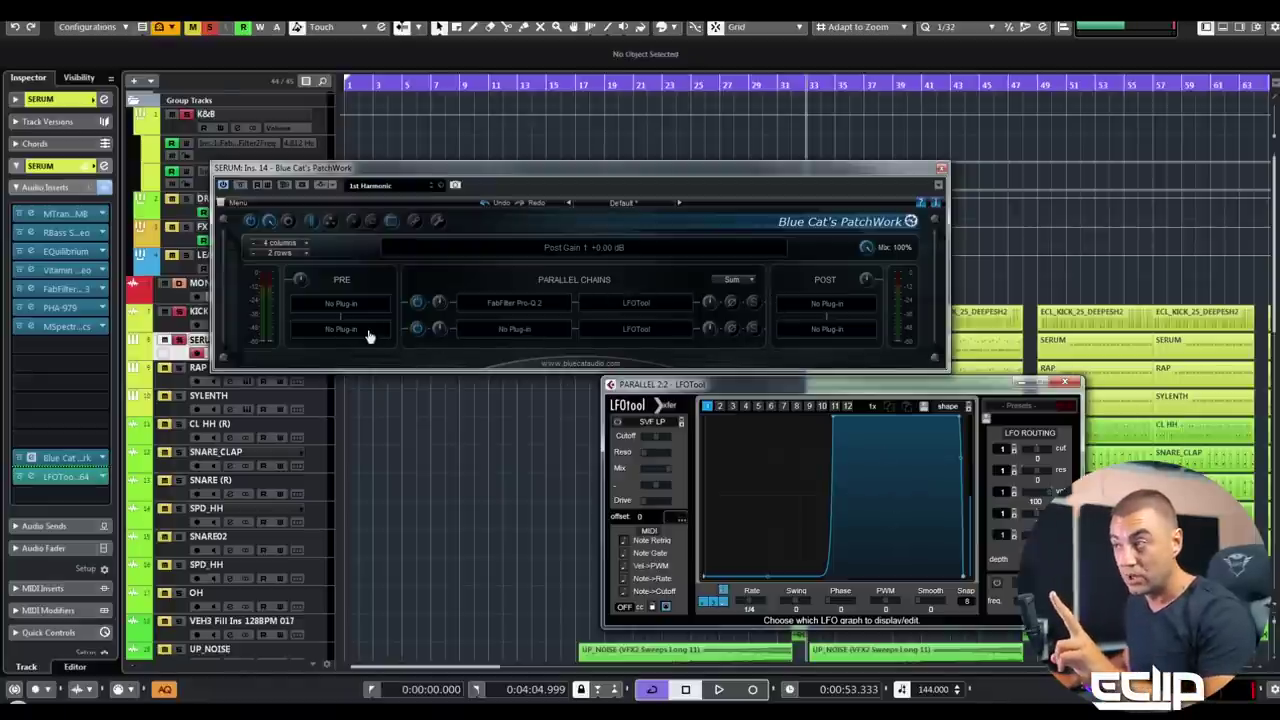
pyautogui.click(603, 320)
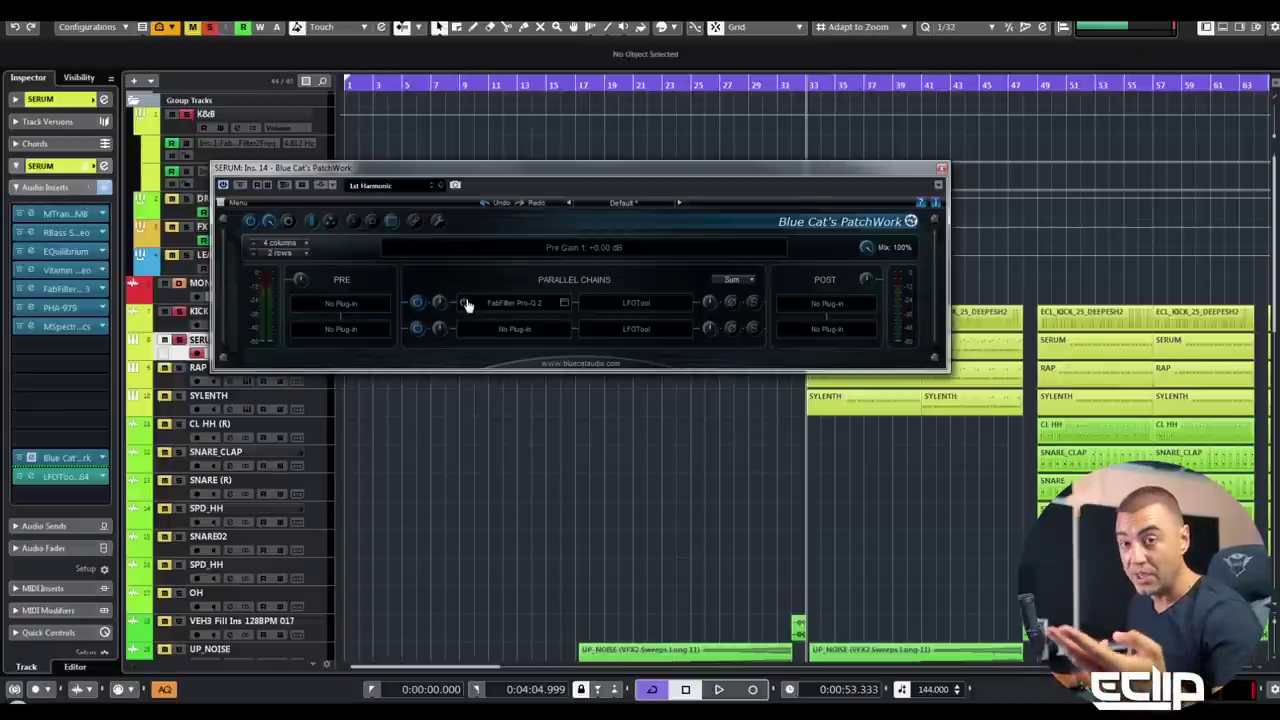
# - Open the first chain's FabFilter Pro-Q 2 and move the PatchWork window aside to examine the low-frequency cut
pyautogui.click(572, 300)
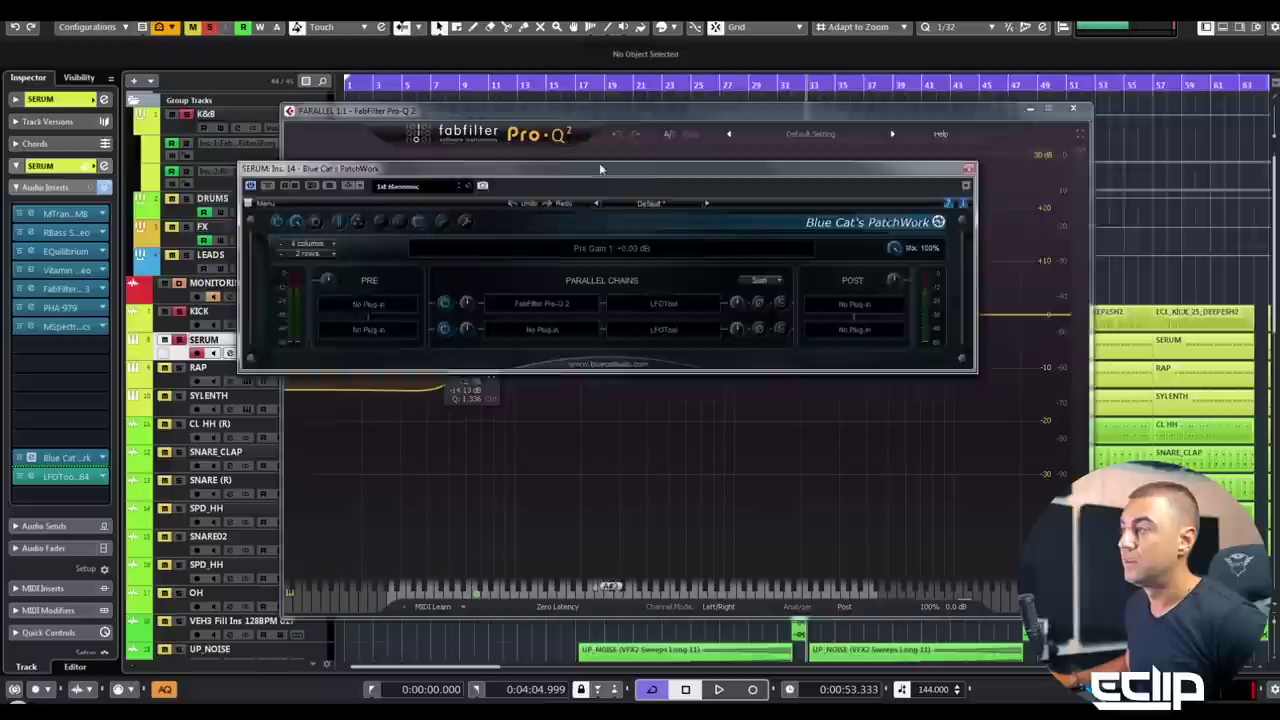
pyautogui.moveTo(600, 166); pyautogui.dragTo(1005, 73)
pyautogui.click(480, 353)
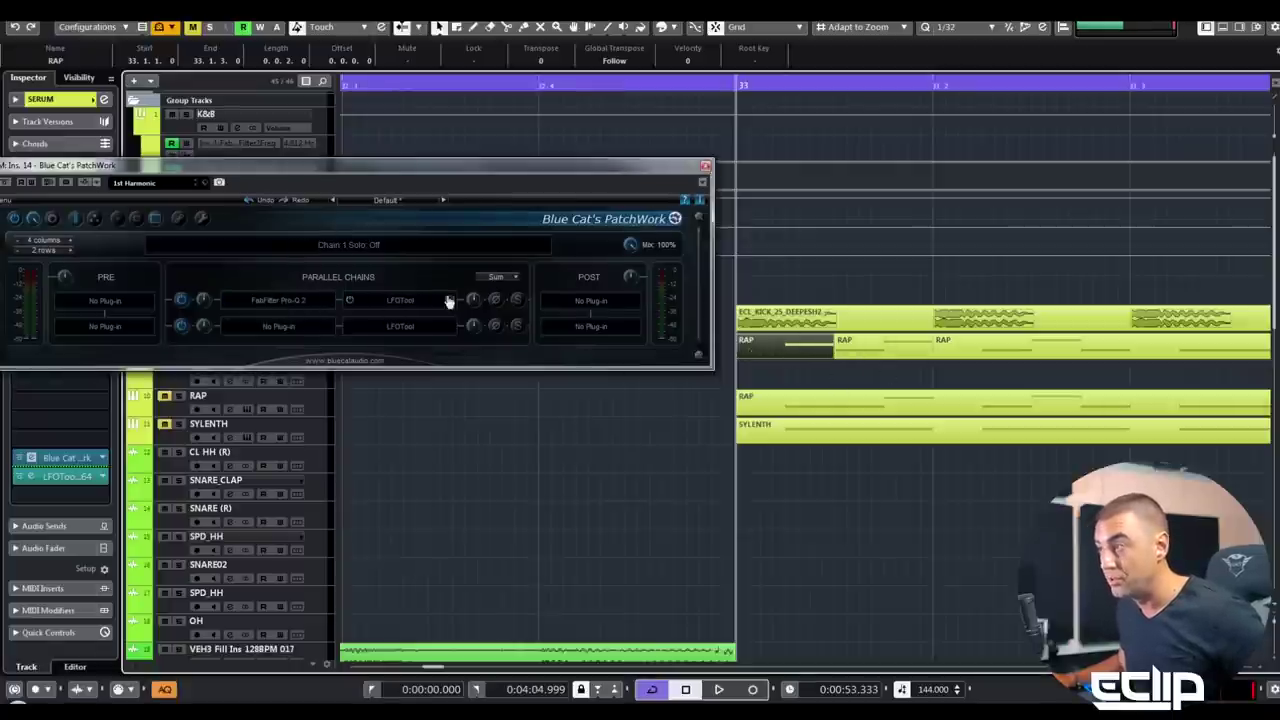
# - Select the short RAP event at 33.1.3 on the SERUM track and relate it to the second chain's LFOTool
pyautogui.click(888, 346)
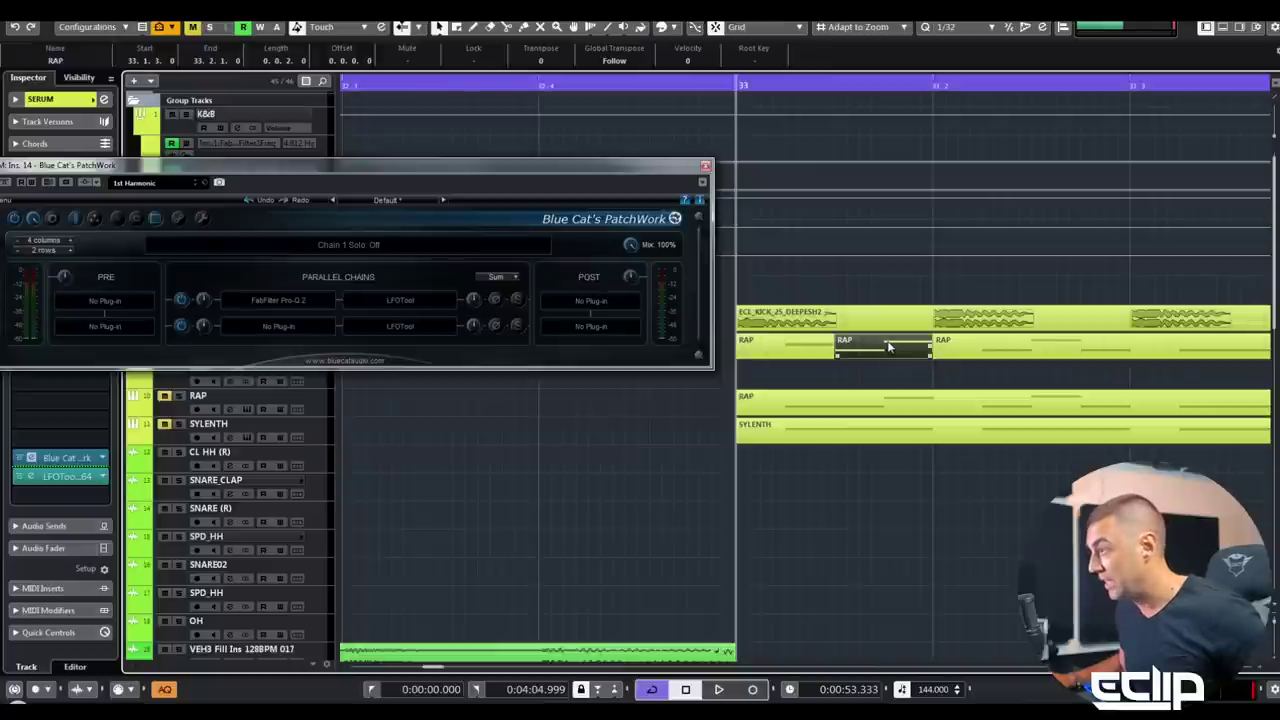
pyautogui.rightClick(446, 325)
pyautogui.click(443, 325)
pyautogui.rightClick(443, 327)
pyautogui.click(404, 344)
pyautogui.click(451, 328)
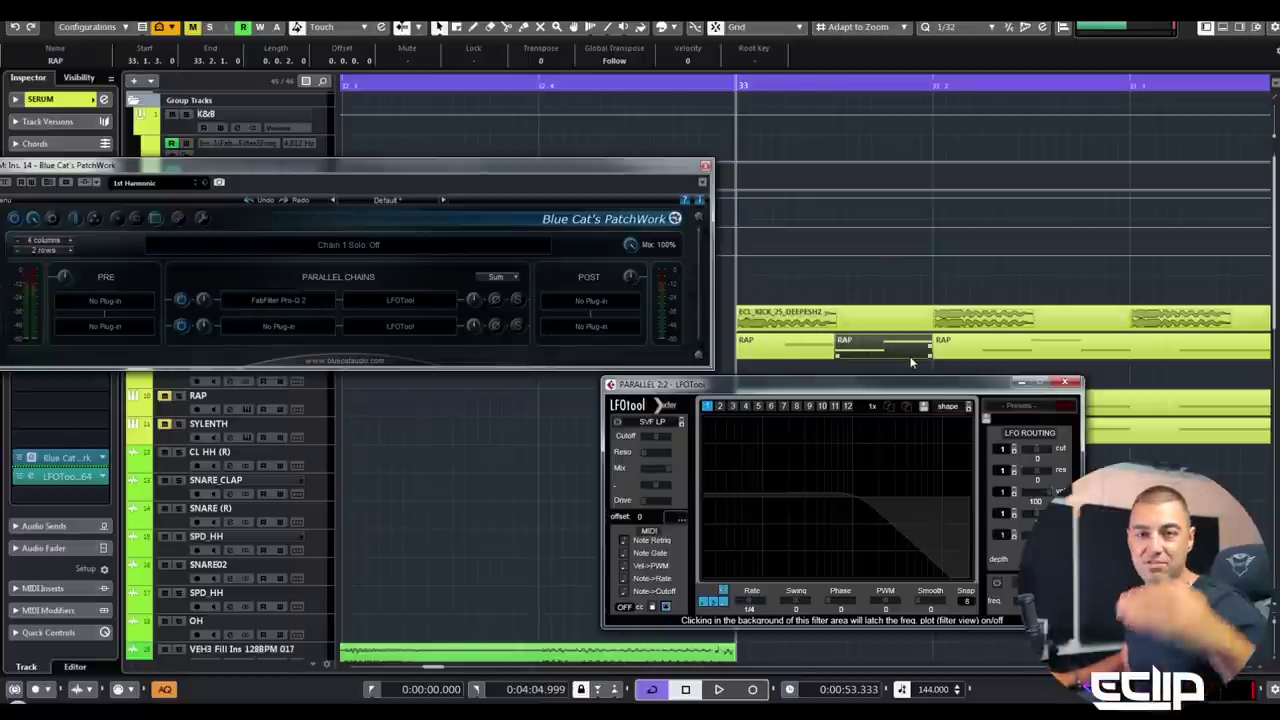
pyautogui.click(1065, 381)
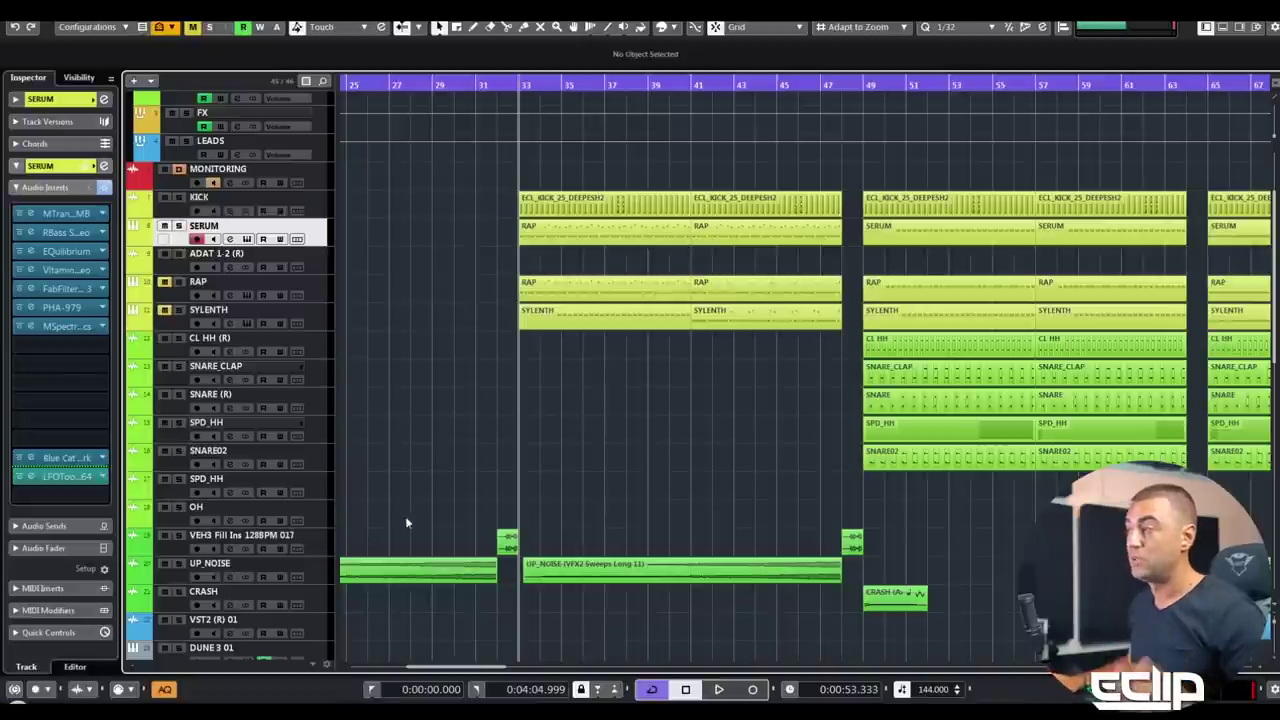
# - Move the playhead from the RAP section to bar 49 and audition the bass together with the drums
pyautogui.click(630, 232)
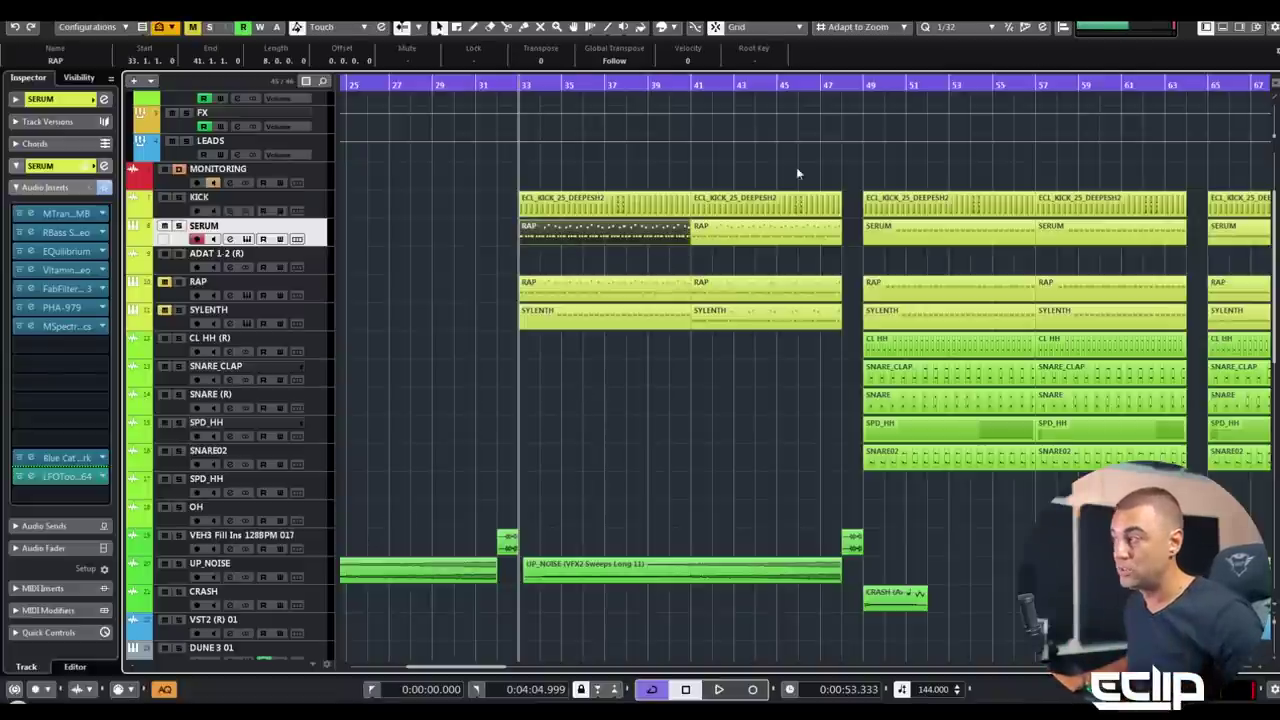
pyautogui.click(865, 84)
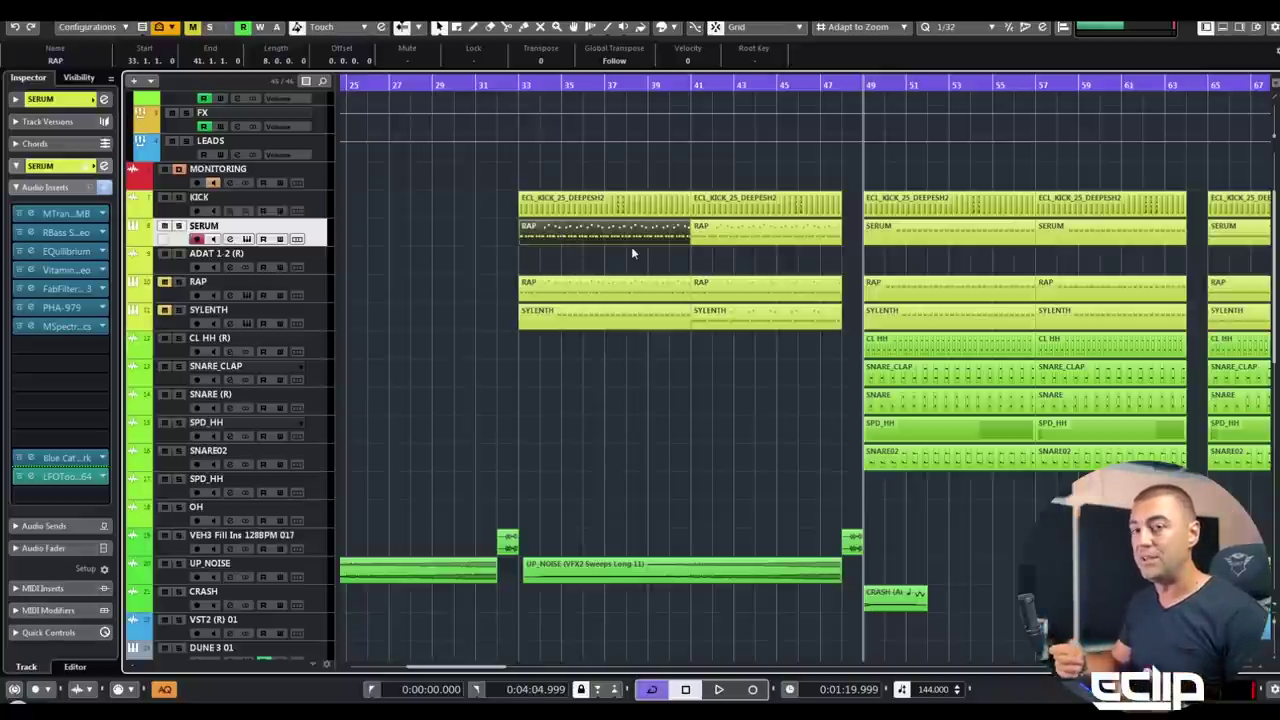
pyautogui.click(720, 380)
pyautogui.hscroll(1, 722, 408)
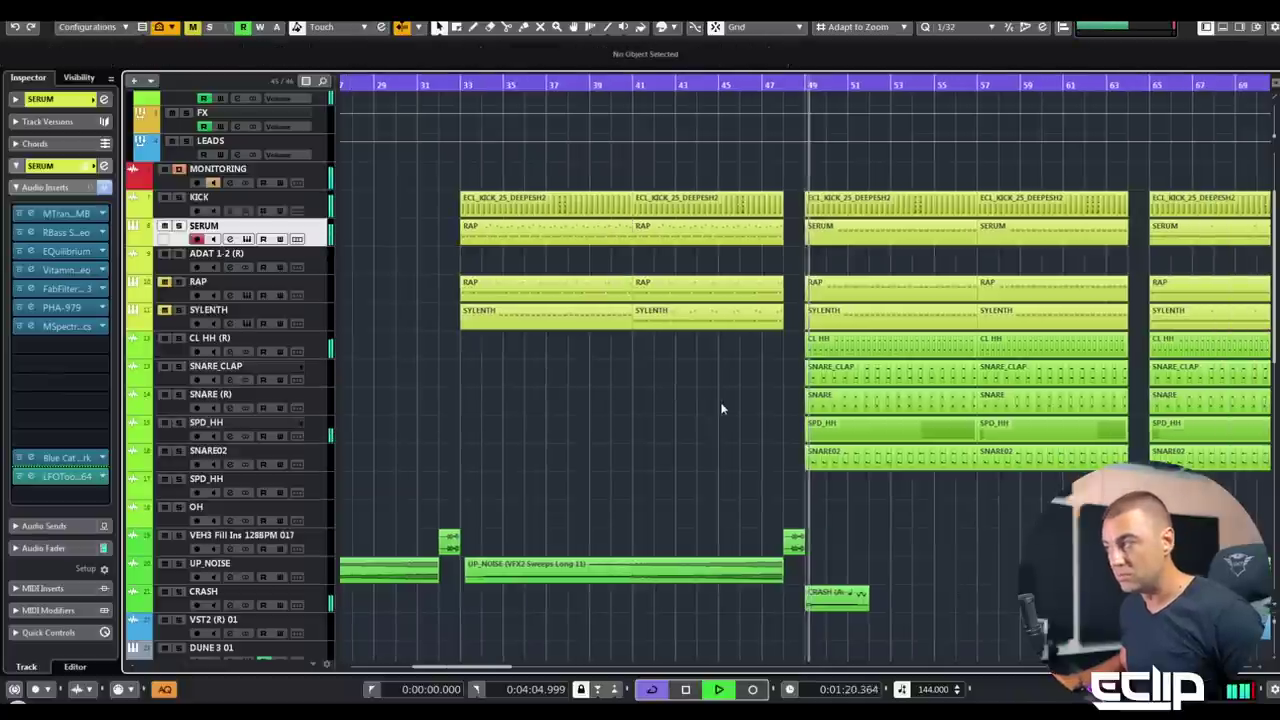
pyautogui.press('g')
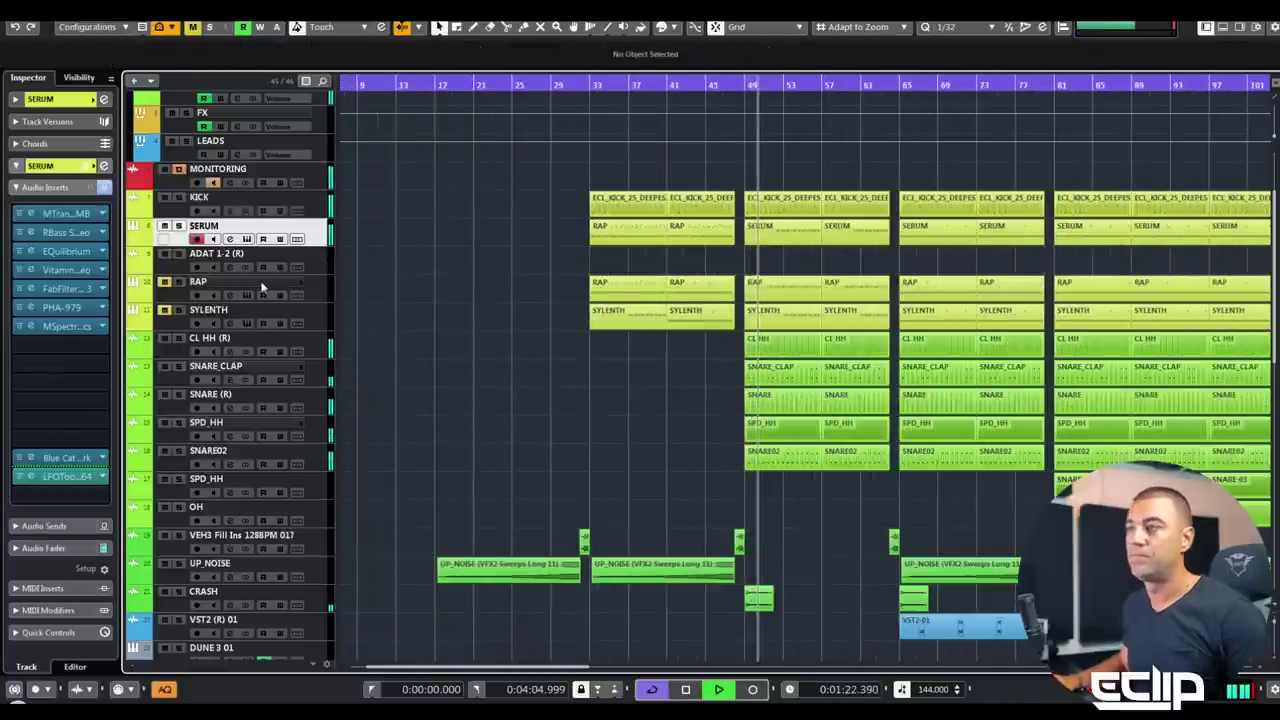
pyautogui.hscroll(-1, 640, 380)
# - Raise Vitamin's high-mid band to 17.5 on the SERUM track and audition the bass with the kick soloed alongside it
pyautogui.click(31, 270)
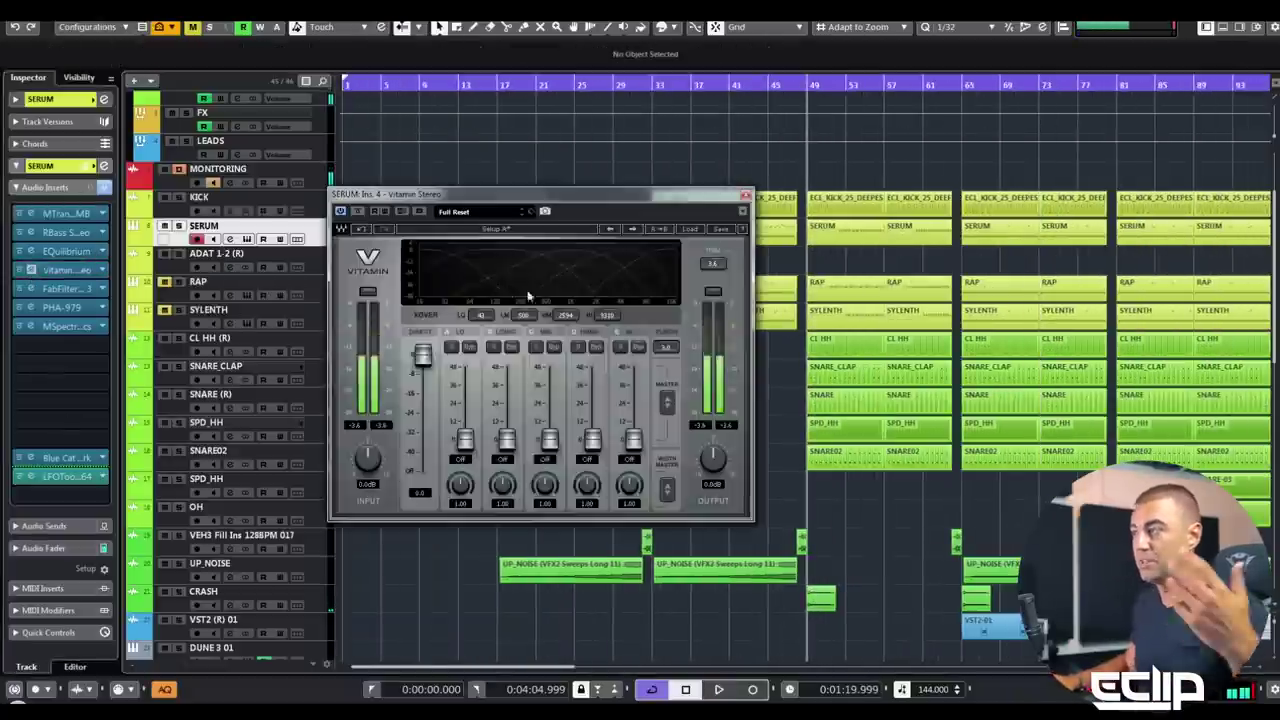
pyautogui.press('space')
pyautogui.moveTo(592, 420); pyautogui.dragTo(592, 412)
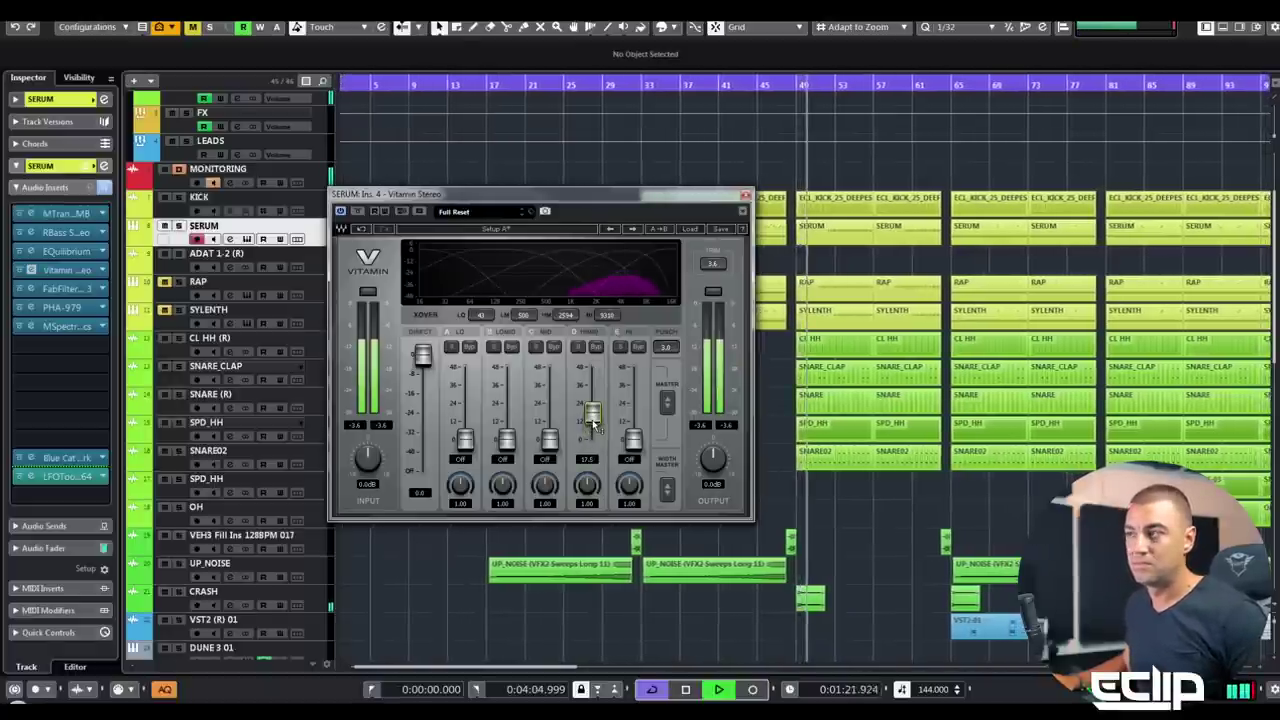
pyautogui.press('Up')
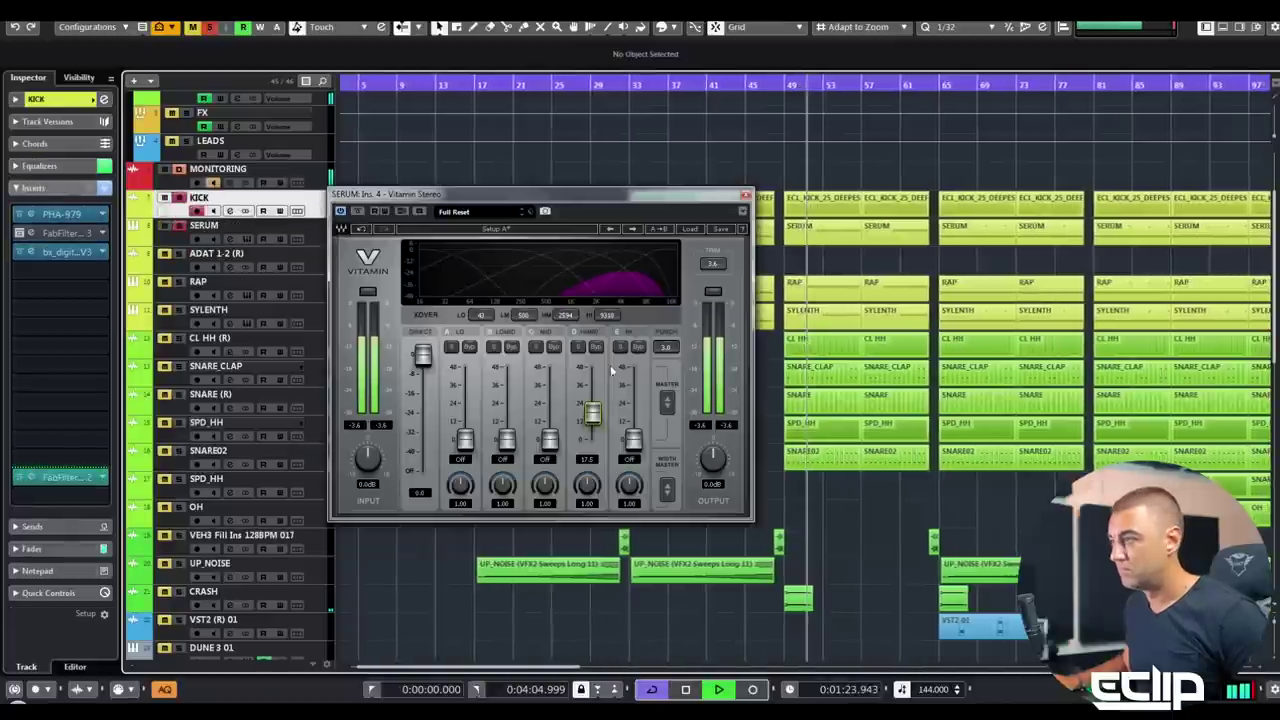
pyautogui.press('space')
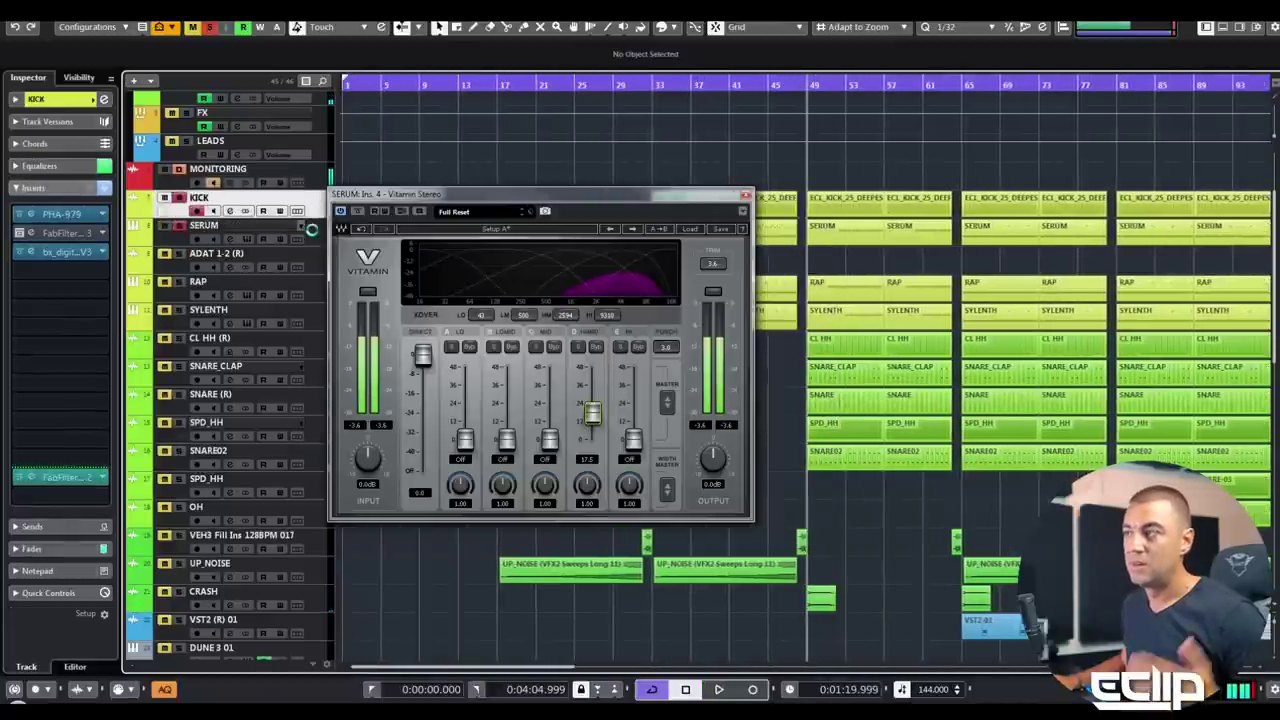
pyautogui.click(314, 234)
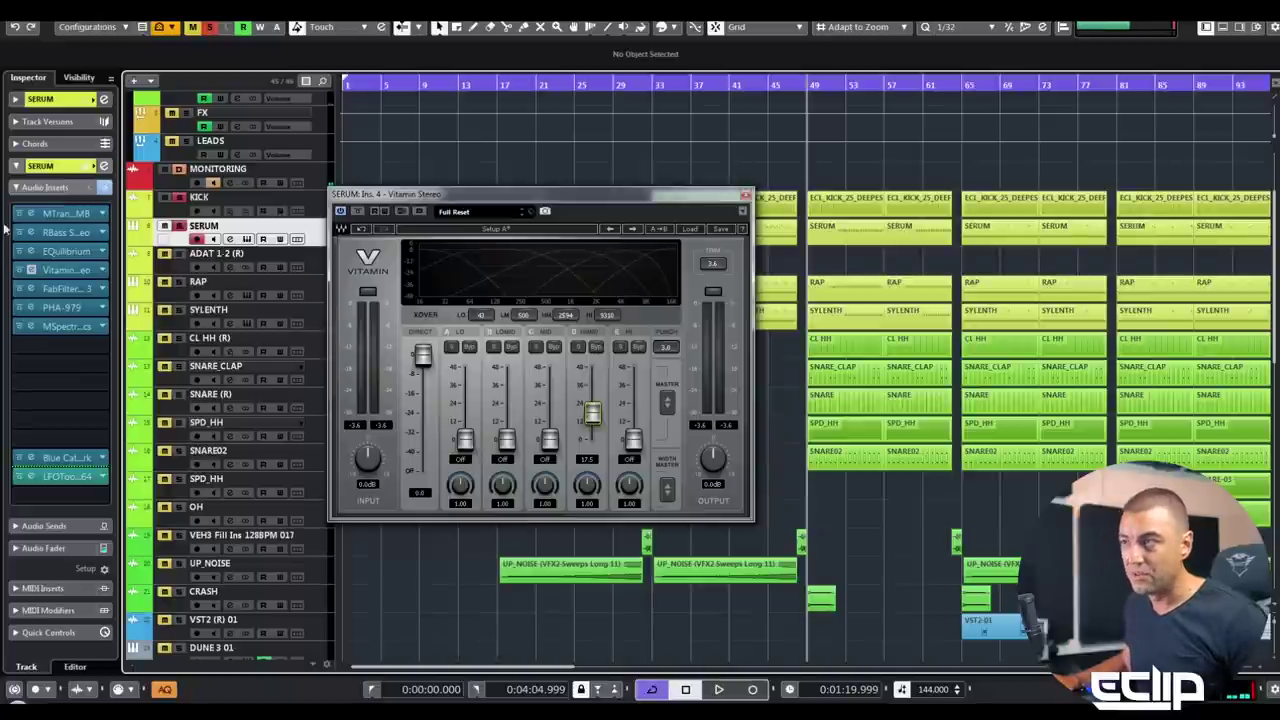
# - Adjust the attack of Band 3 in MTransientMB while auditioning, and close the MTransientMB and Vitamin windows
pyautogui.click(37, 215)
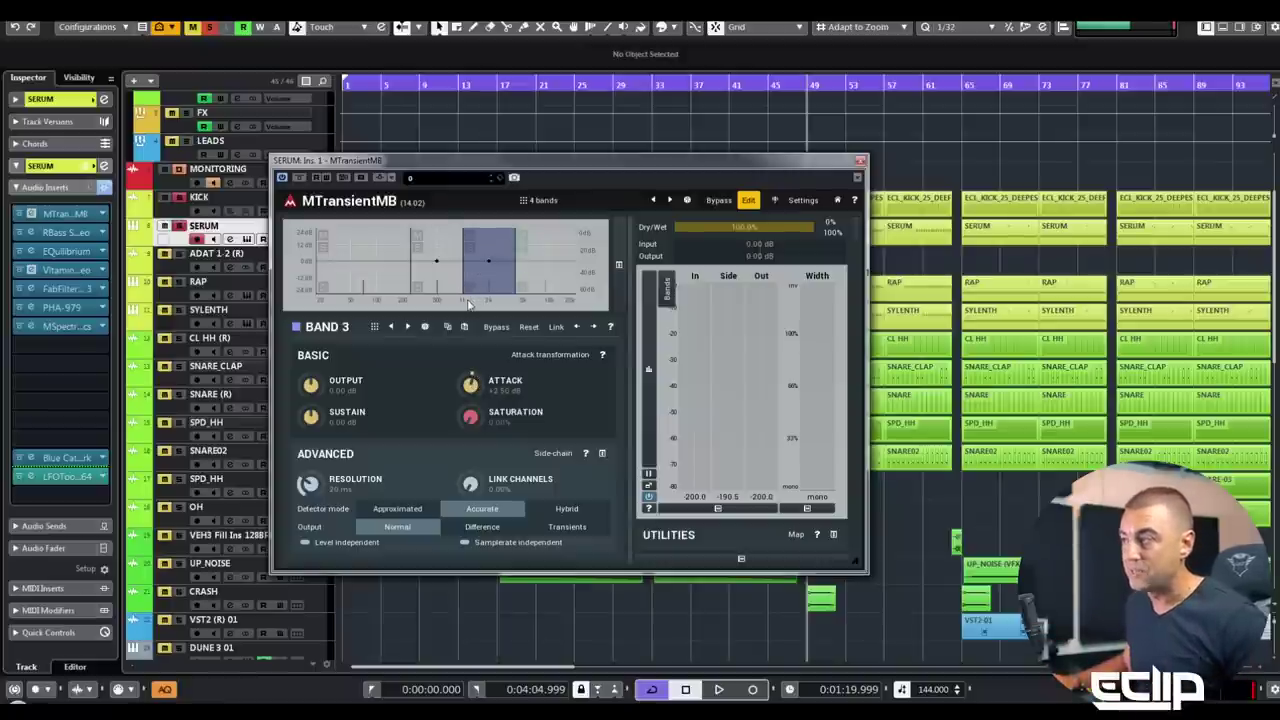
pyautogui.press('space')
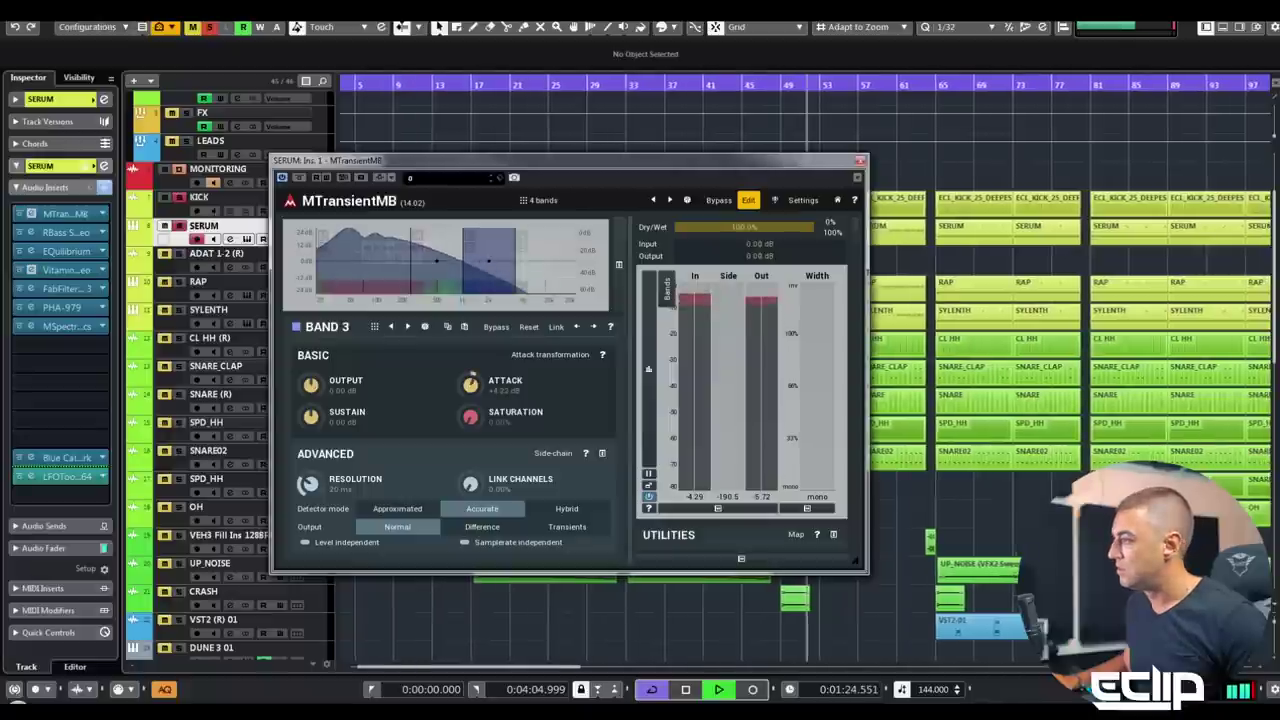
pyautogui.press('space')
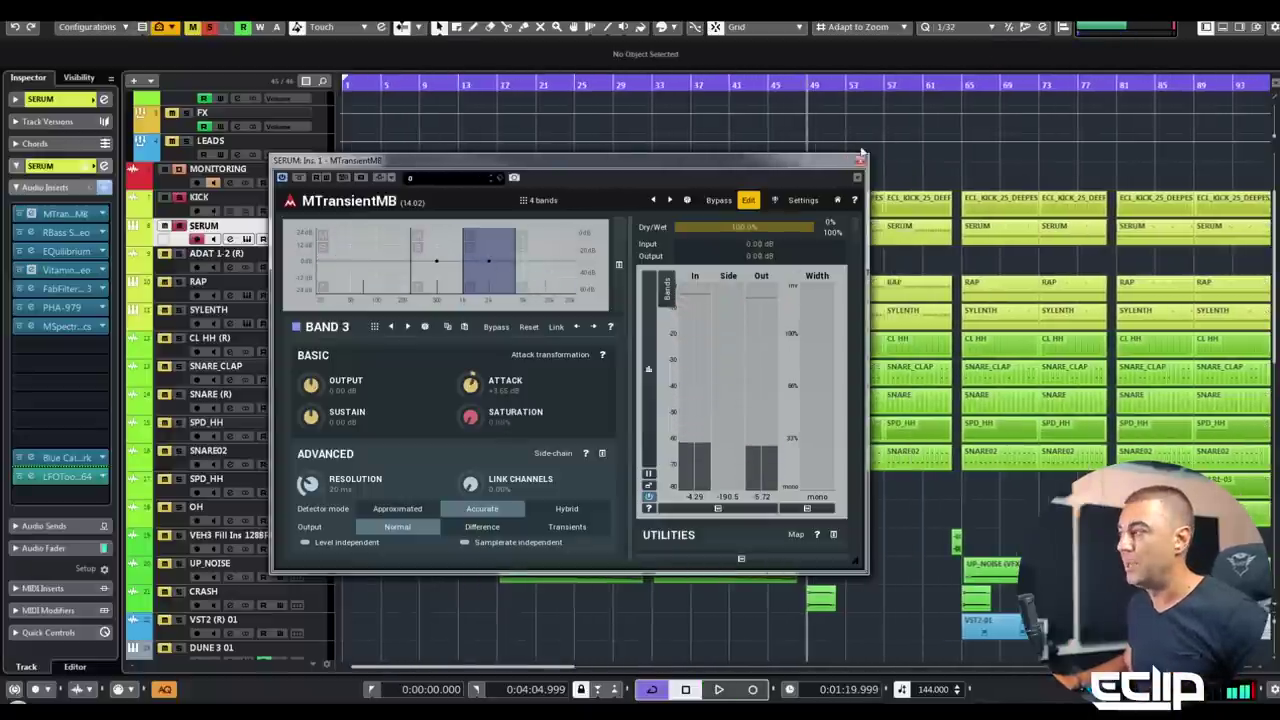
pyautogui.click(860, 160)
pyautogui.click(749, 192)
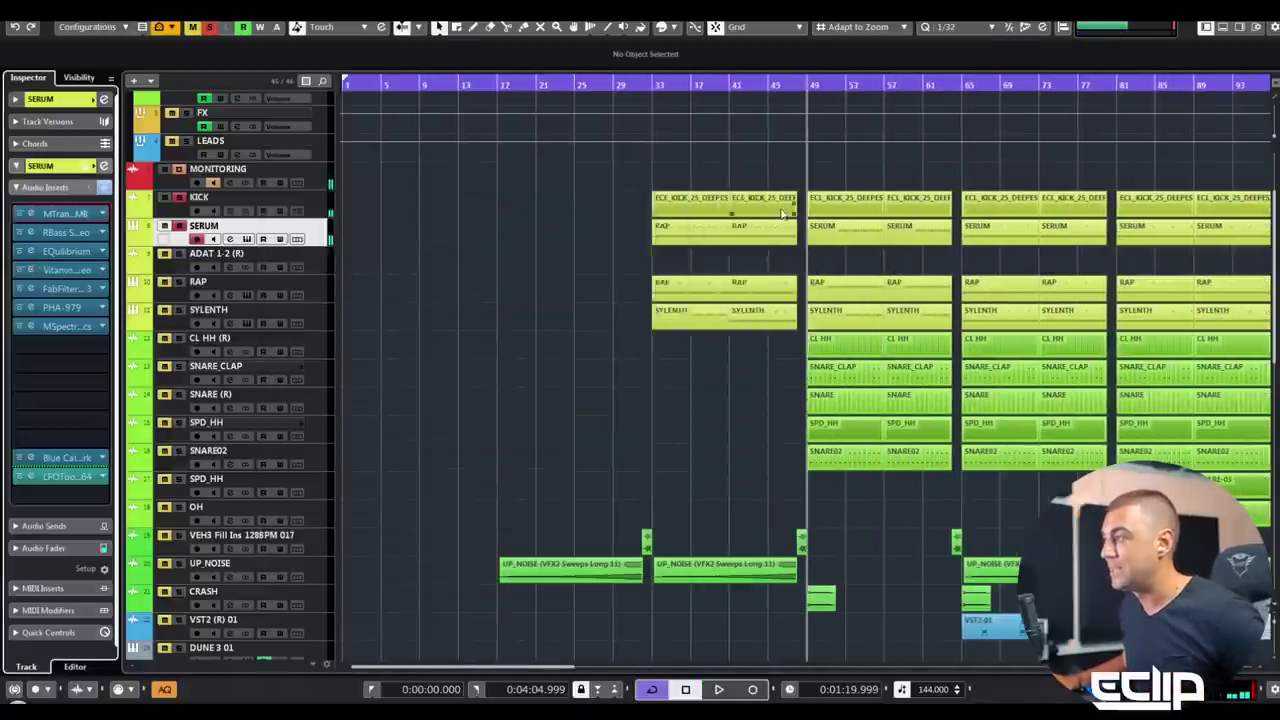
# - Select the KICK and SERUM events starting at bar 49 and check the buffer size in Fireface Settings
pyautogui.moveTo(829, 194); pyautogui.dragTo(820, 248)
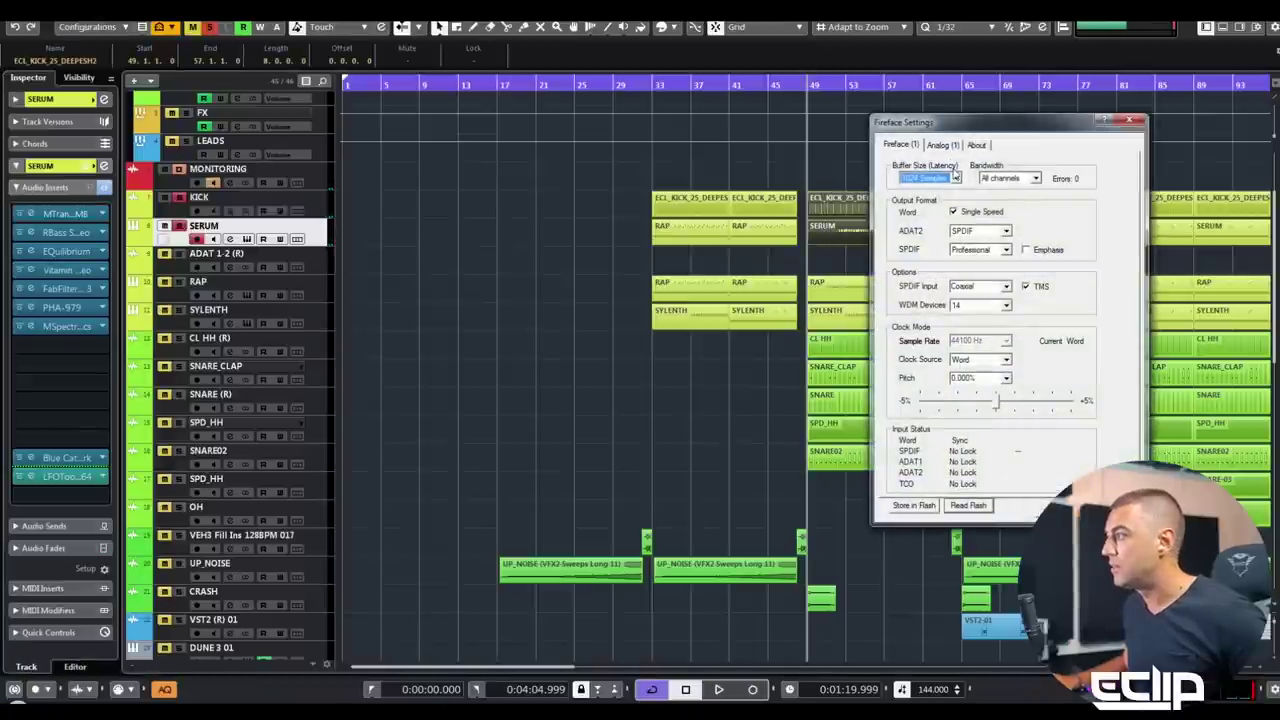
pyautogui.click(1130, 123)
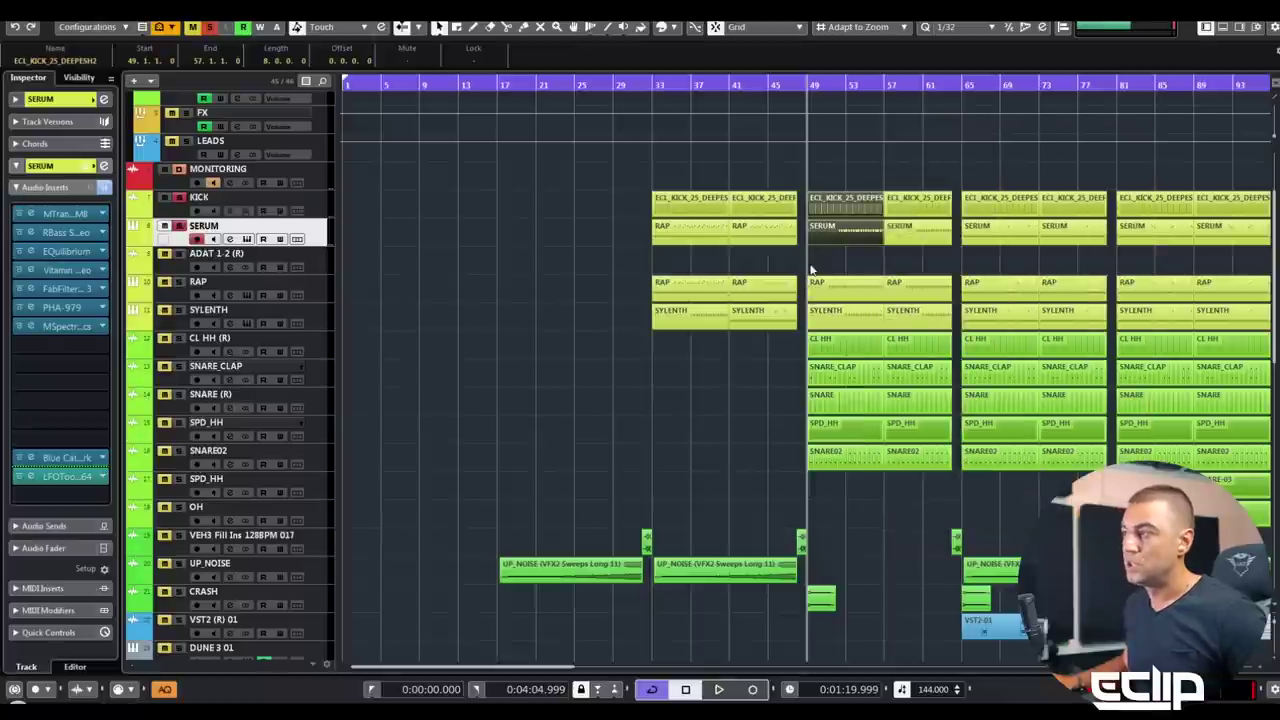
# - Open the SERUM track's instrument editor and place it clear of the arrangement events from bar 49
pyautogui.click(811, 270)
pyautogui.click(246, 239)
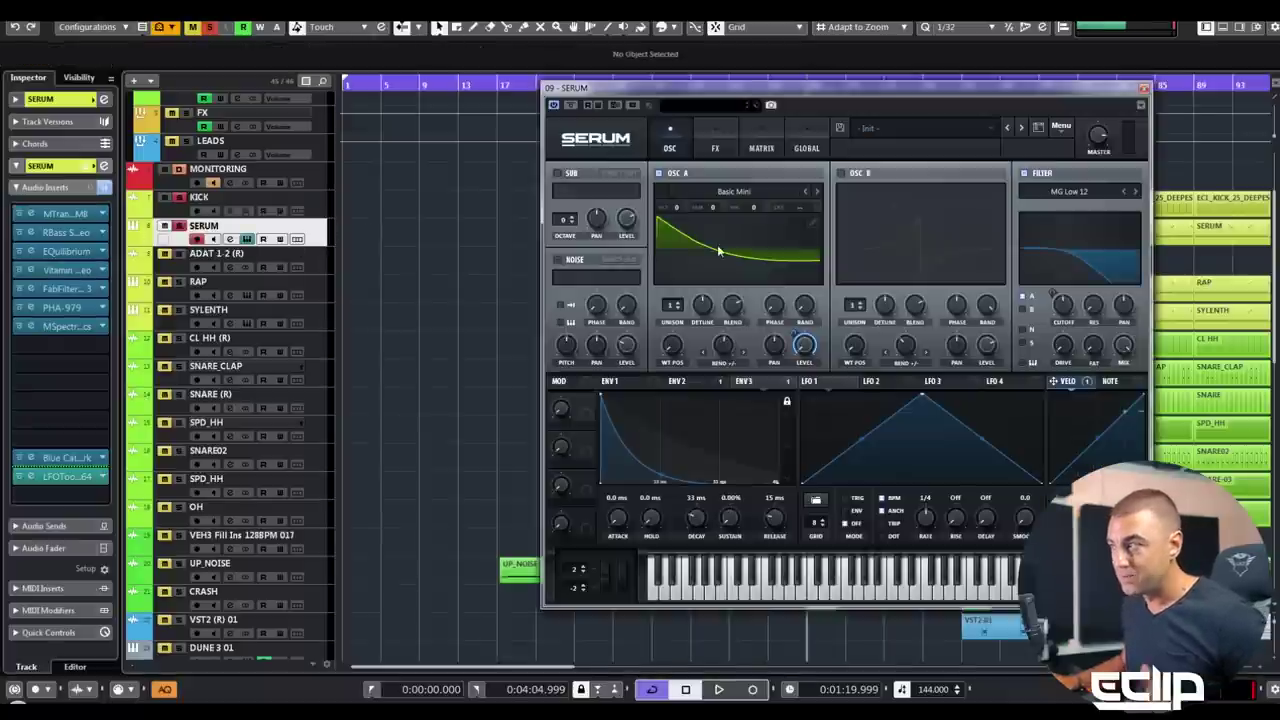
pyautogui.moveTo(840, 91); pyautogui.dragTo(434, 97)
# - Set the loop range to the KICK and SERUM events spanning bars 49 to 57 and audition the passage
pyautogui.scroll(3, 872, 182)
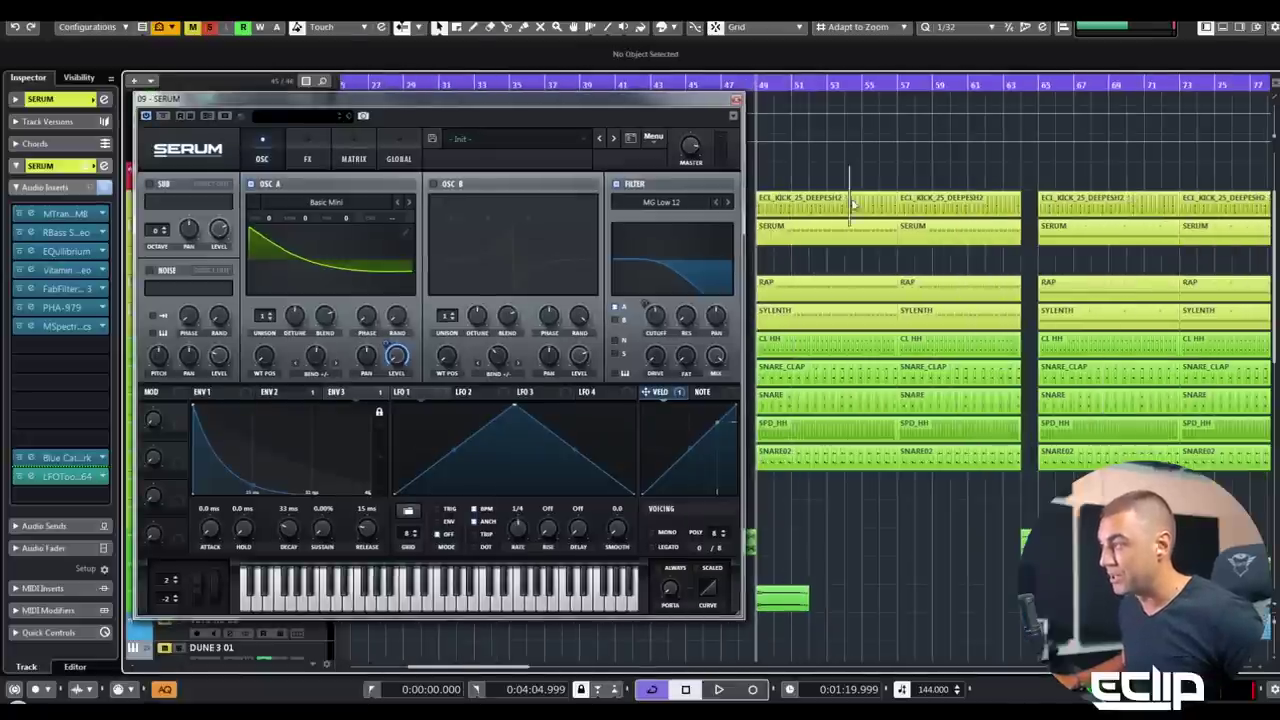
pyautogui.moveTo(872, 182); pyautogui.dragTo(846, 248)
pyautogui.click(846, 240)
pyautogui.press('p')
pyautogui.press('space')
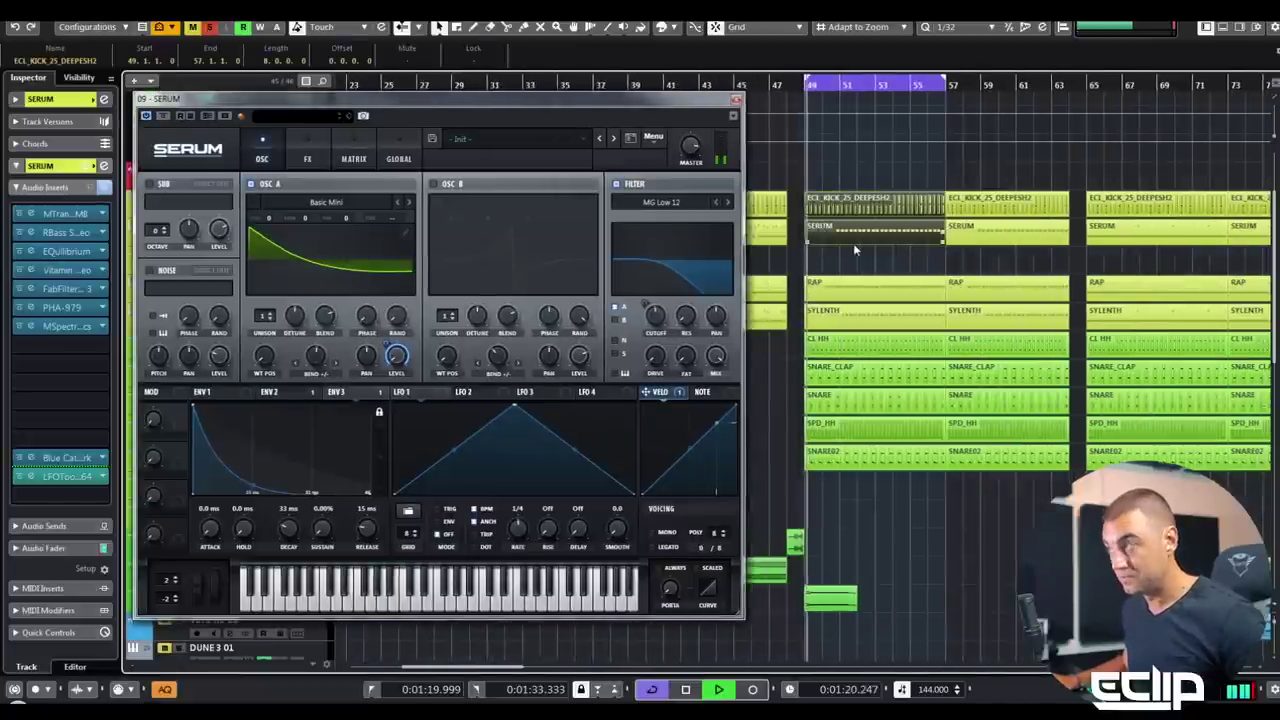
pyautogui.press('space')
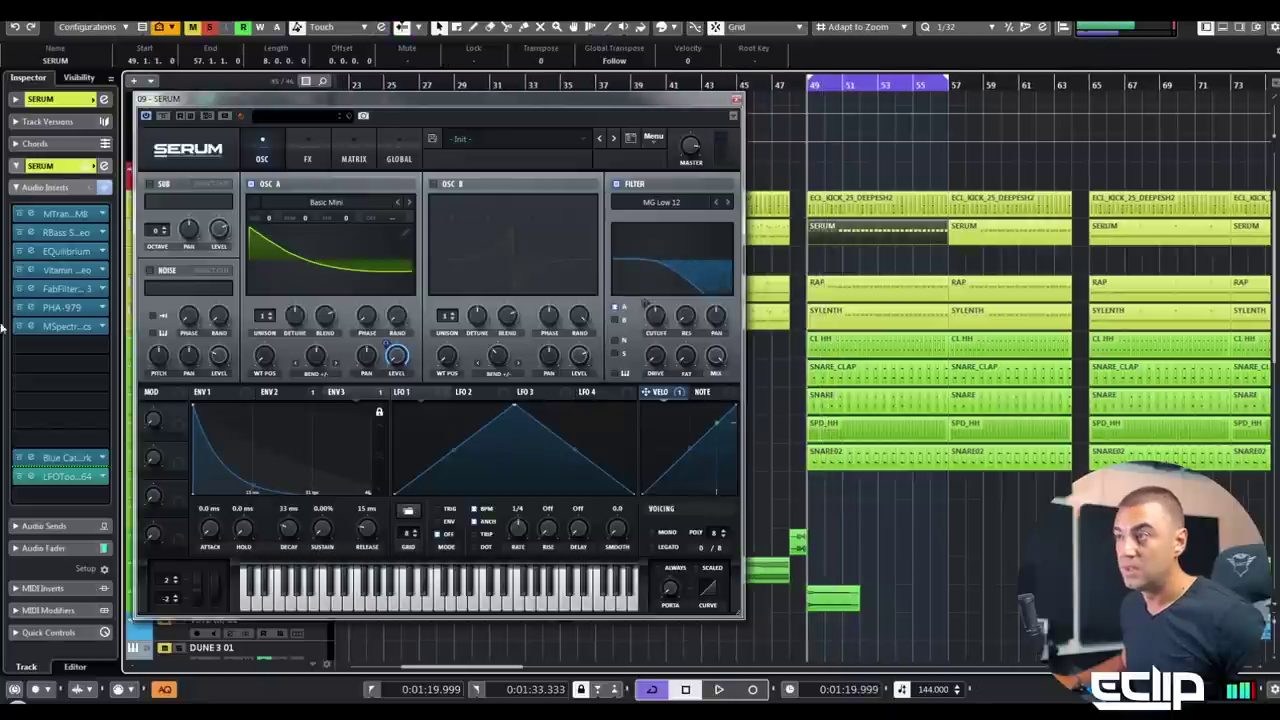
# - Reset the Band 3 attack in the SERUM track's MTransientMB to 0.00 dB, audition the bass and close the plug-in window
pyautogui.click(29, 213)
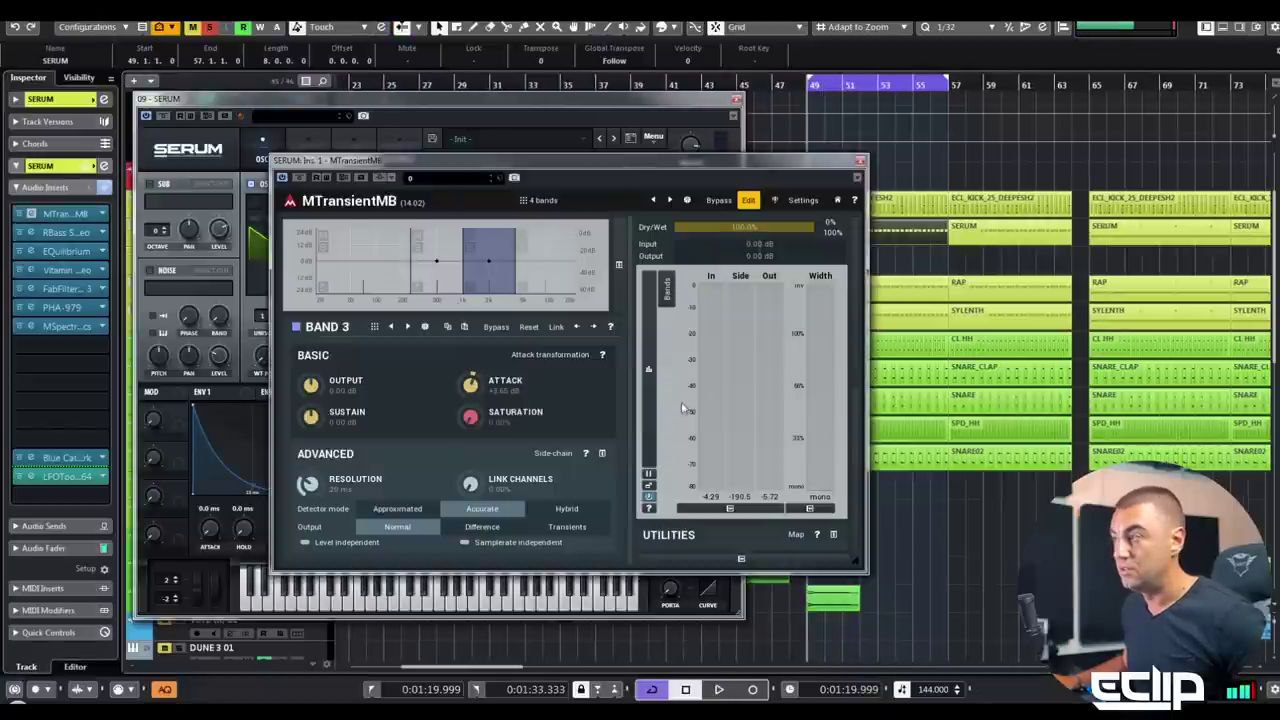
pyautogui.doubleClick(492, 394)
pyautogui.press('Return')
pyautogui.press('space')
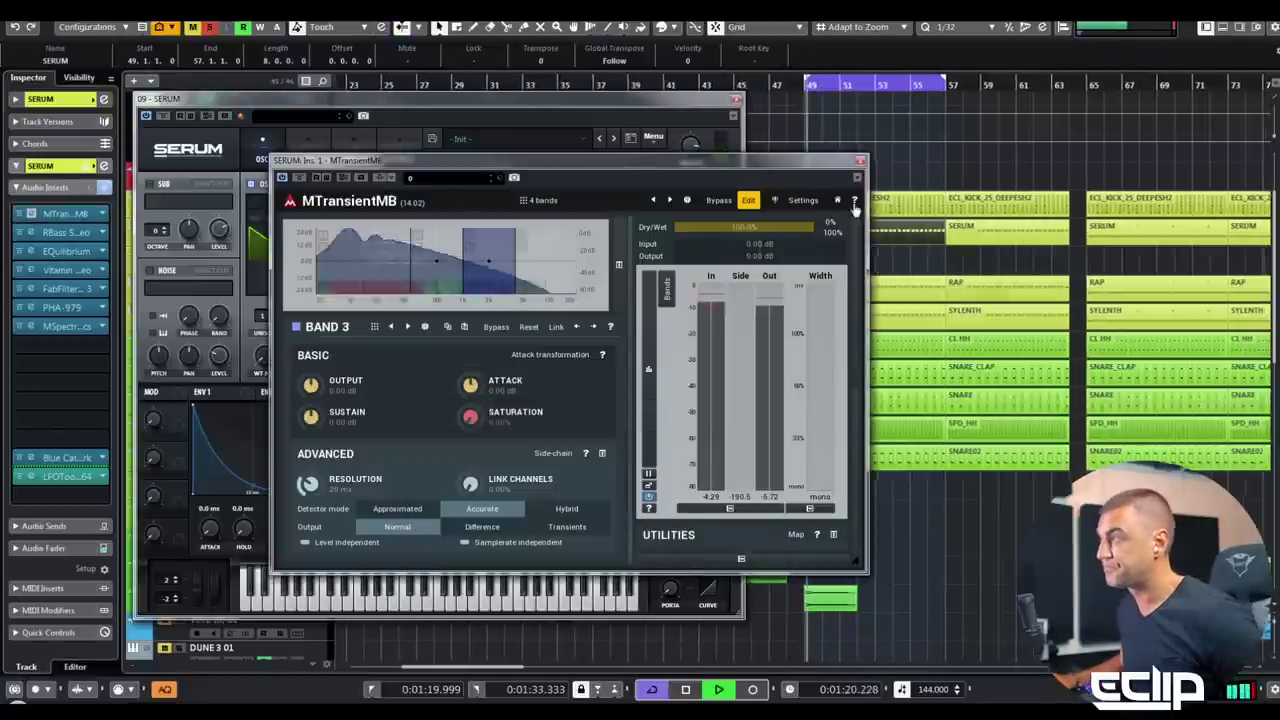
pyautogui.click(859, 160)
pyautogui.press('space')
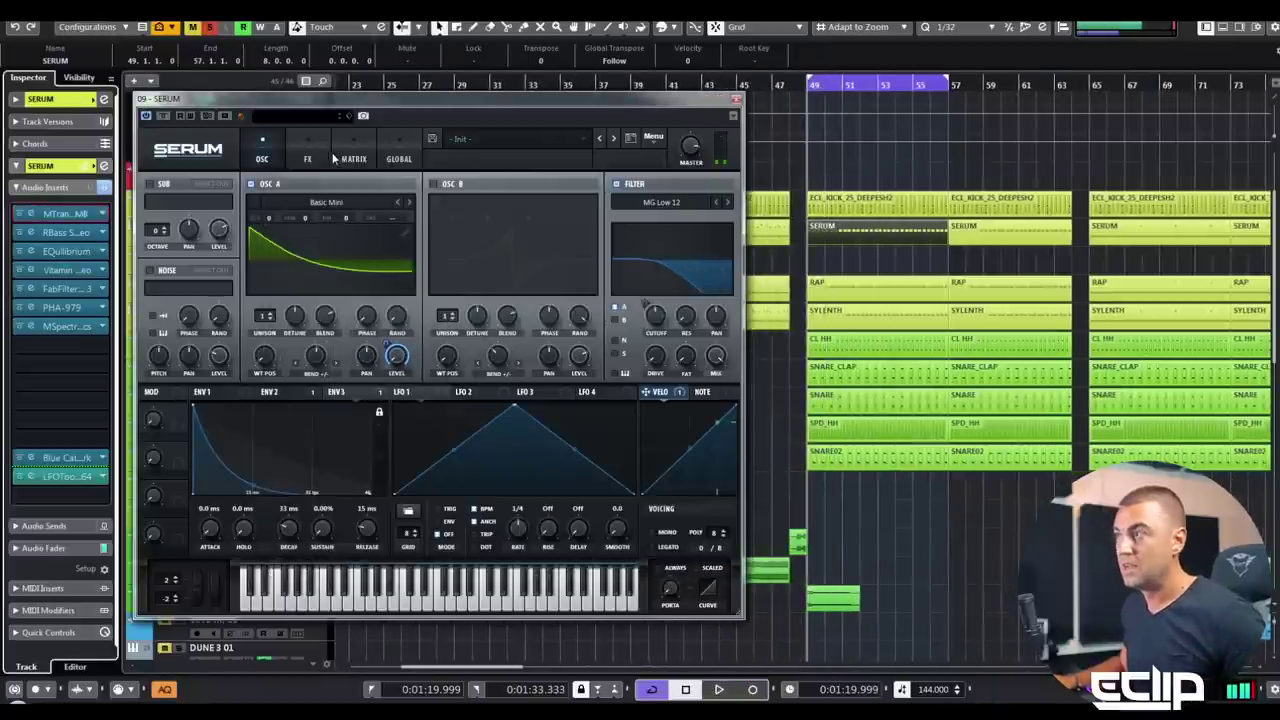
# - Set the cutoff of Serum's MG Low 6 effects filter to 190 Hz while auditioning the loop
pyautogui.click(307, 159)
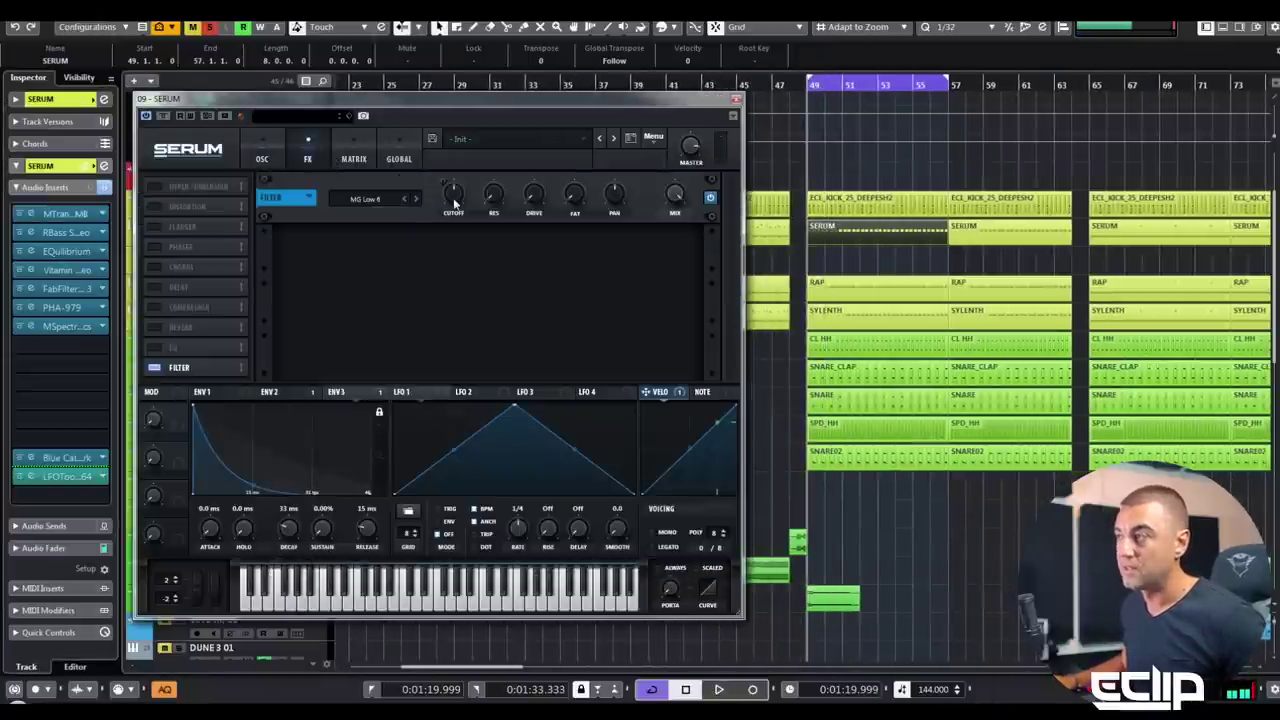
pyautogui.moveTo(458, 201)
pyautogui.press('space')
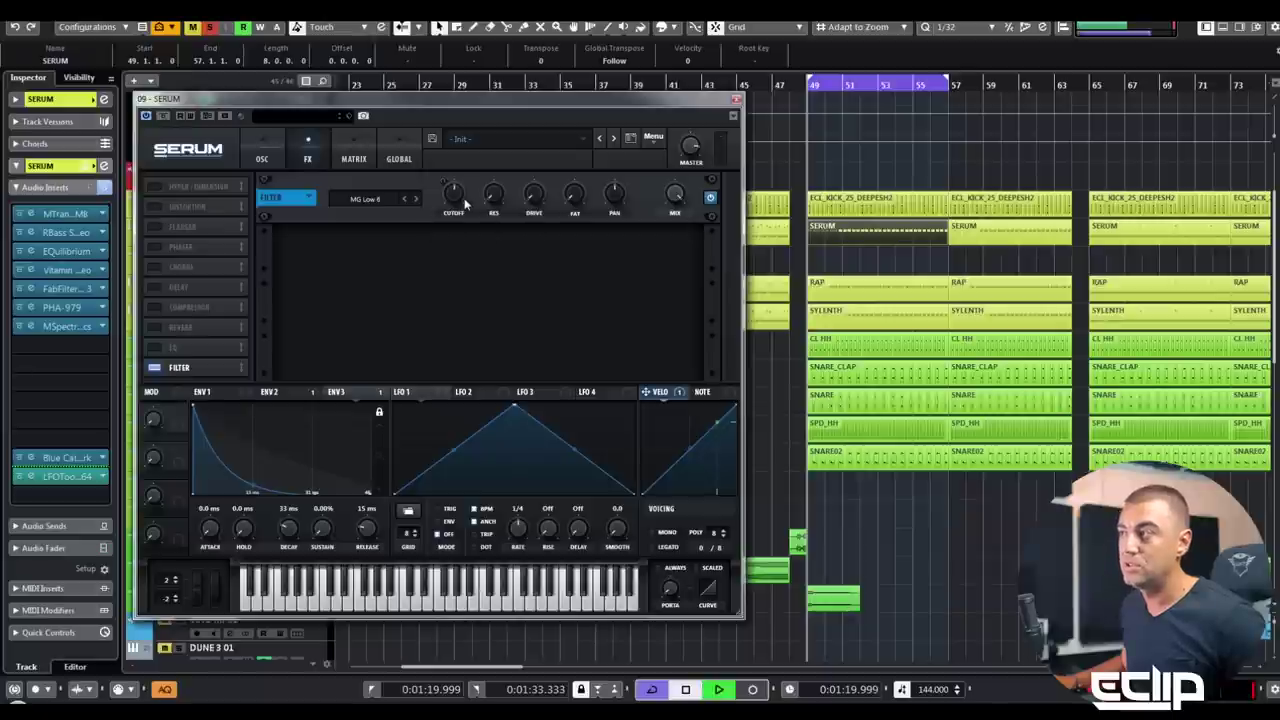
pyautogui.moveTo(462, 206)
pyautogui.mouseDown()
pyautogui.moveTo(461, 225)
pyautogui.moveTo(461, 214)
pyautogui.mouseUp()
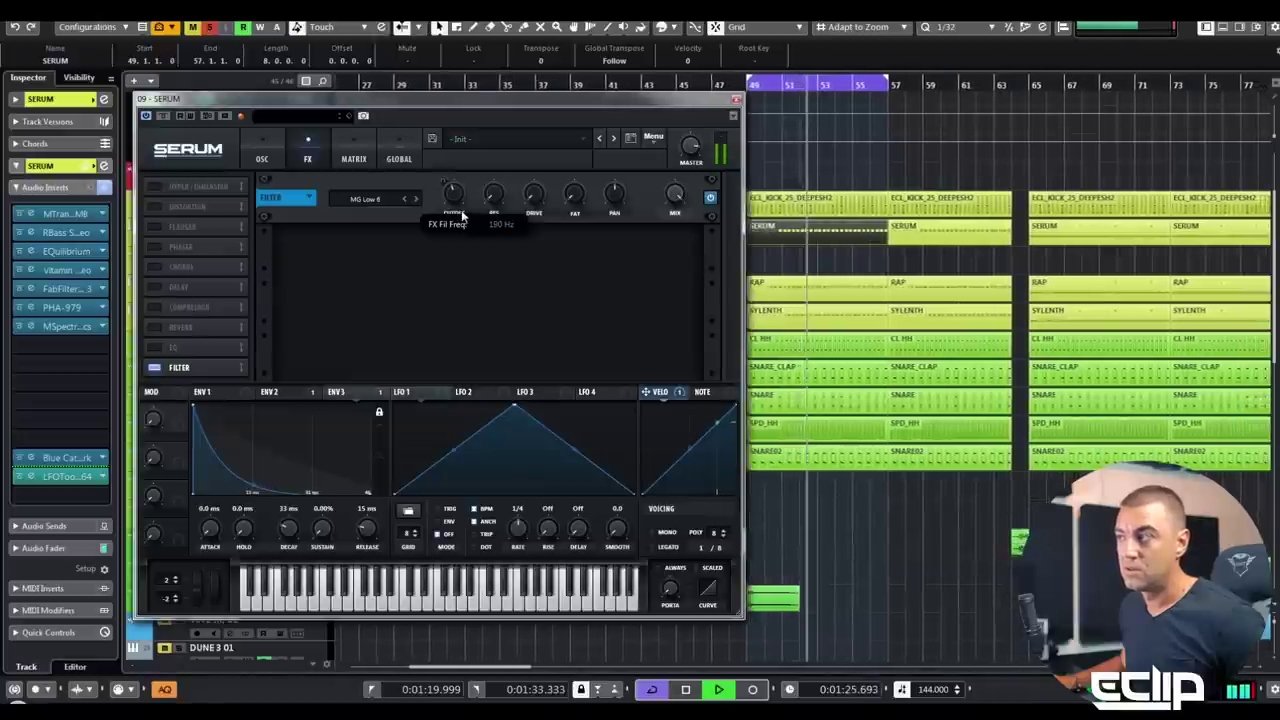